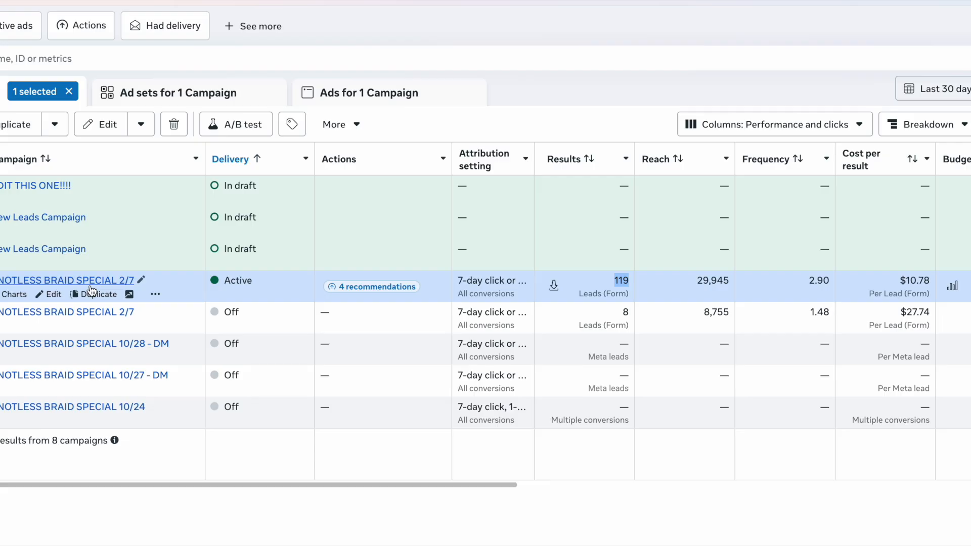
# Open the active KNOTLESS BRAID SPECIAL 2/7 campaign for editing and review its objective and daily budget settings.
pyautogui.hscroll(1, 56, 295)
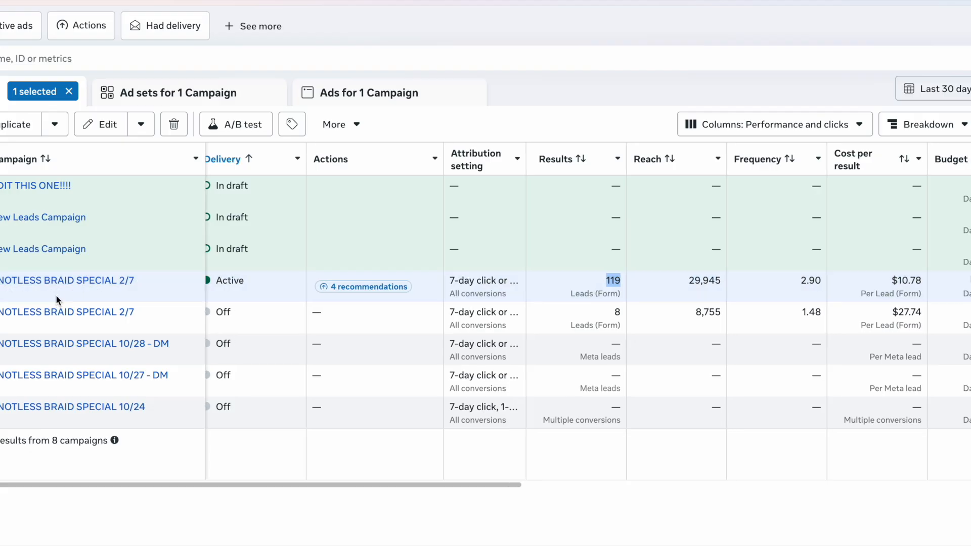
pyautogui.hscroll(1, 55, 295)
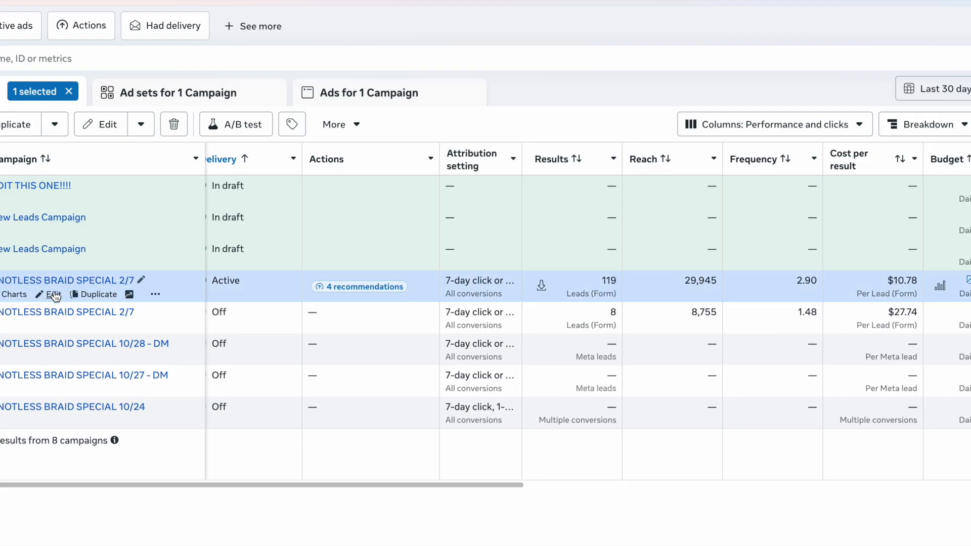
pyautogui.click(53, 295)
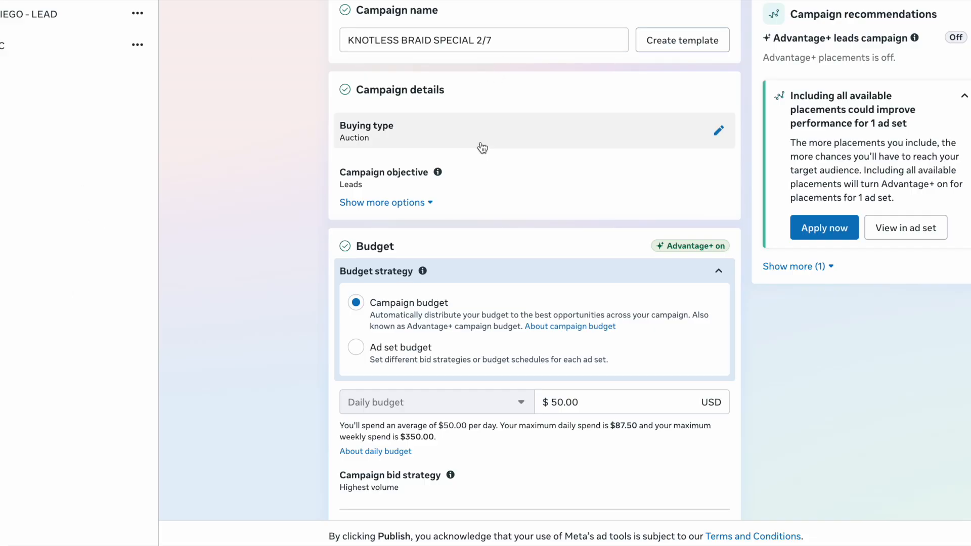
pyautogui.scroll(-2, 486, 123)
pyautogui.click(585, 285)
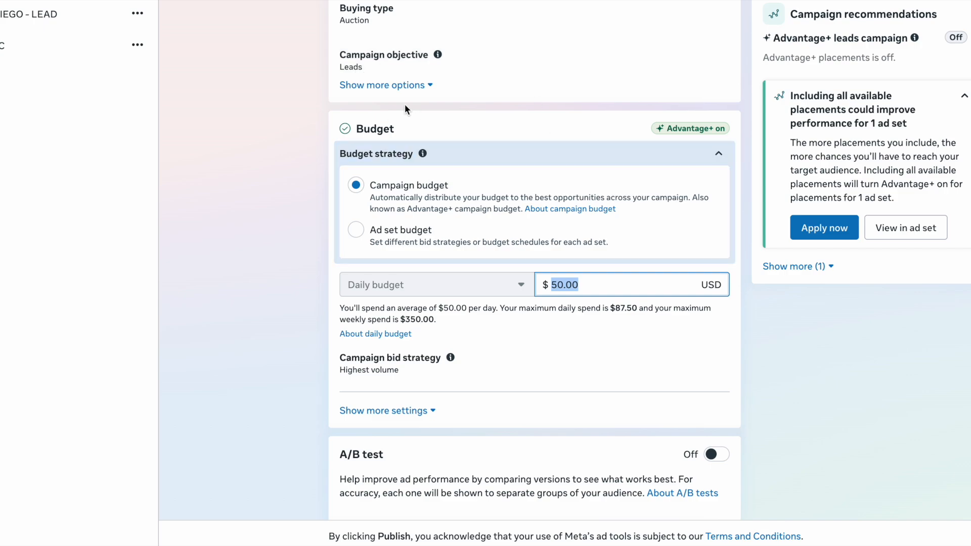
pyautogui.click(587, 286)
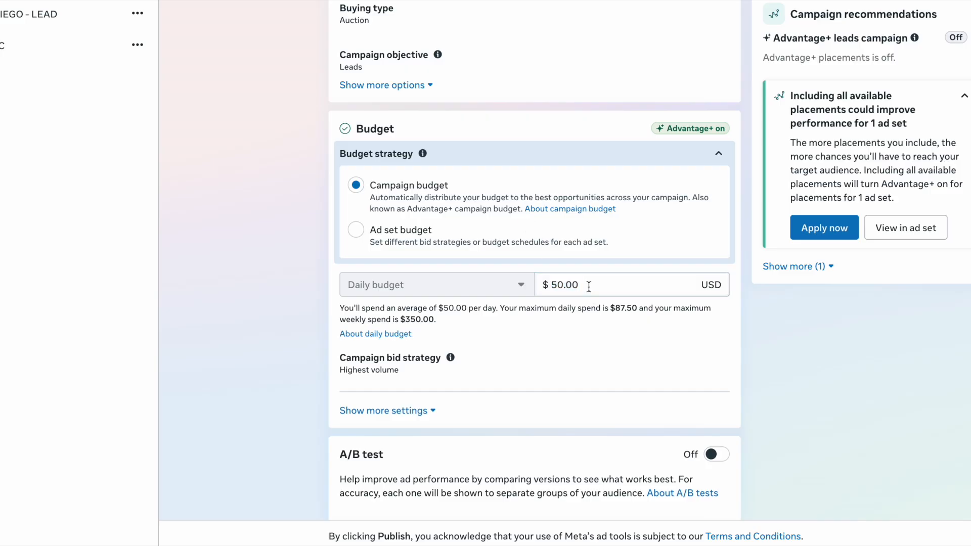
pyautogui.scroll(-3, 587, 289)
# Review the San Diego lead ad set's conversion location, performance goal, dynamic creative, schedule, audience and placements.
pyautogui.click(60, 13)
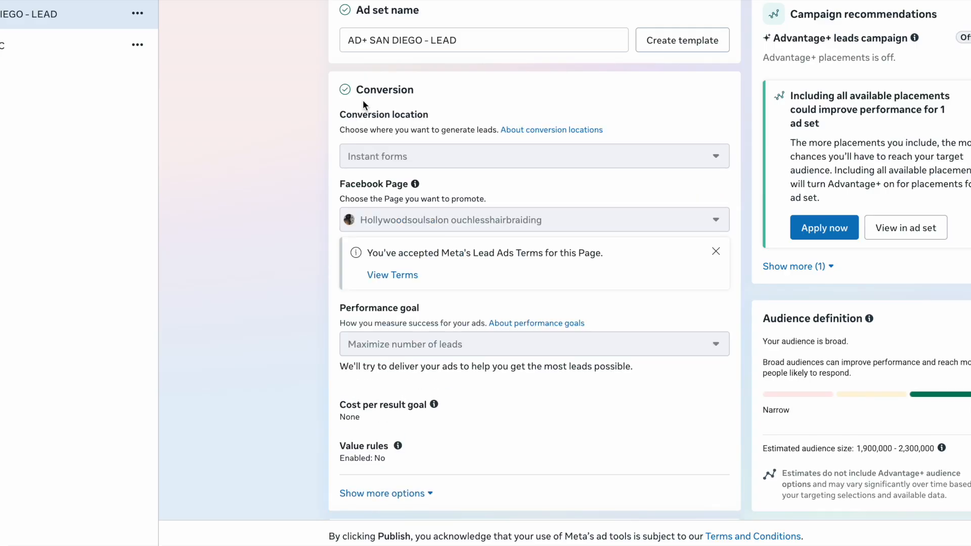
pyautogui.moveTo(423, 161); pyautogui.dragTo(335, 150)
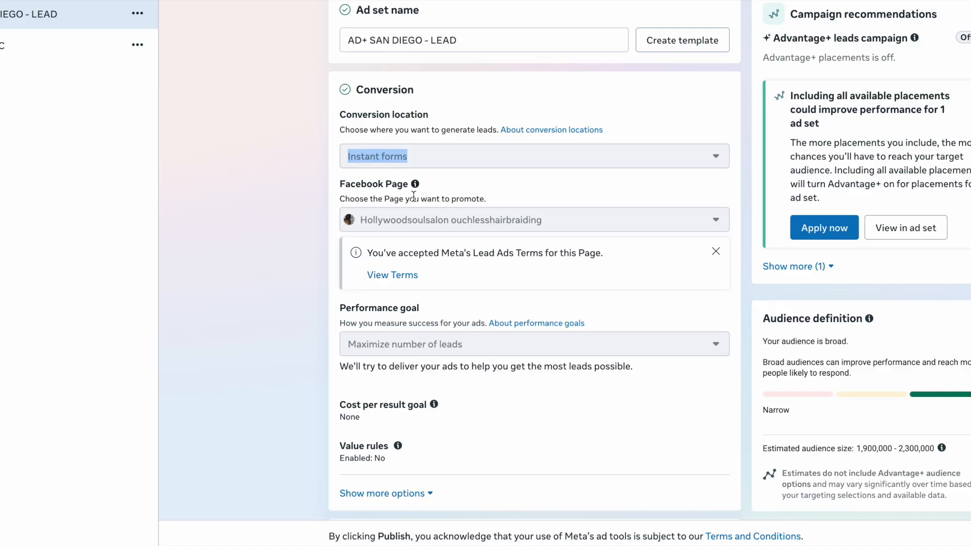
pyautogui.scroll(-2, 412, 207)
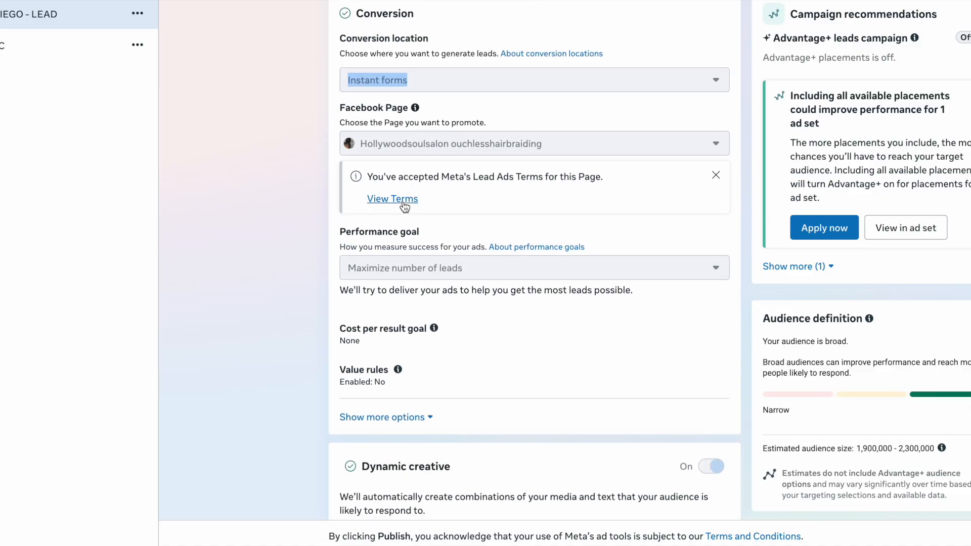
pyautogui.scroll(-3, 427, 201)
pyautogui.scroll(-1, 427, 200)
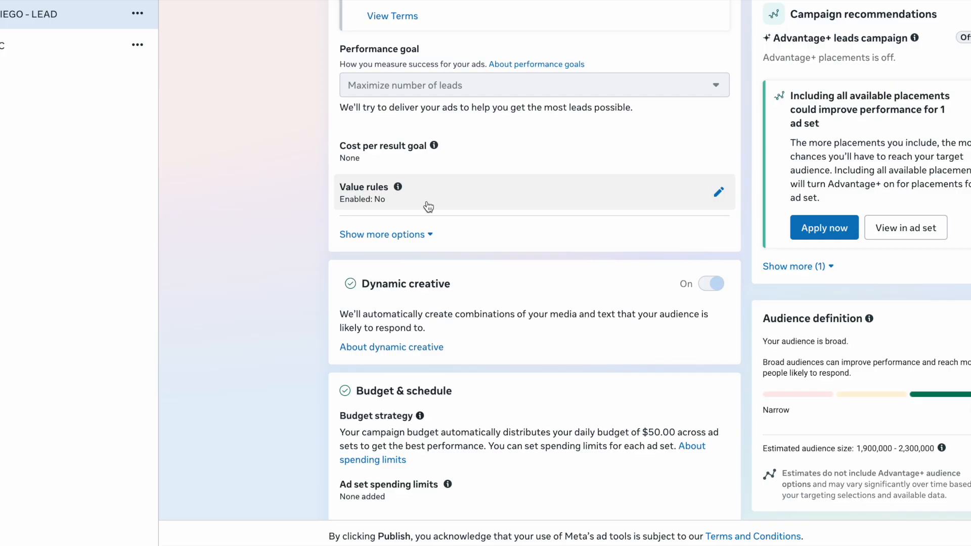
pyautogui.scroll(-4, 445, 199)
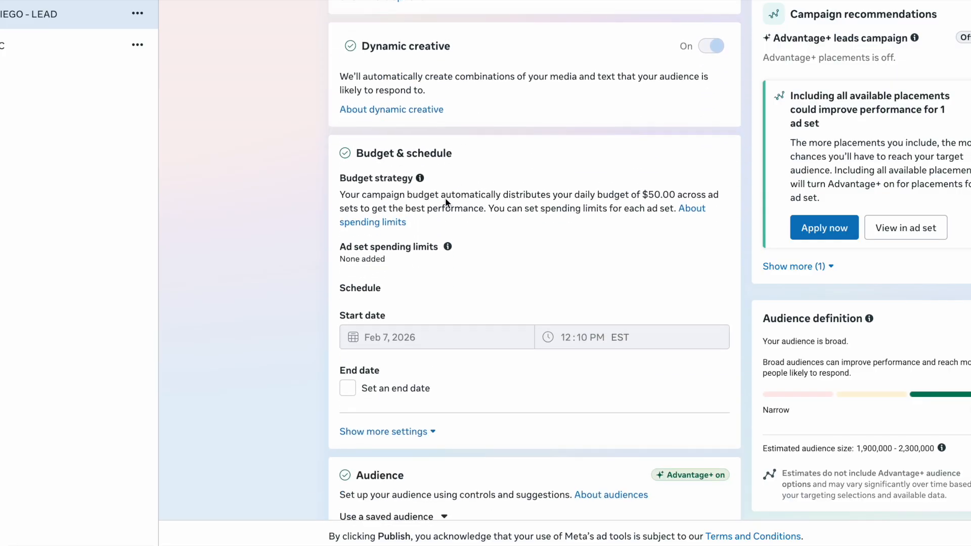
pyautogui.scroll(3, 446, 204)
pyautogui.moveTo(356, 153); pyautogui.dragTo(461, 158)
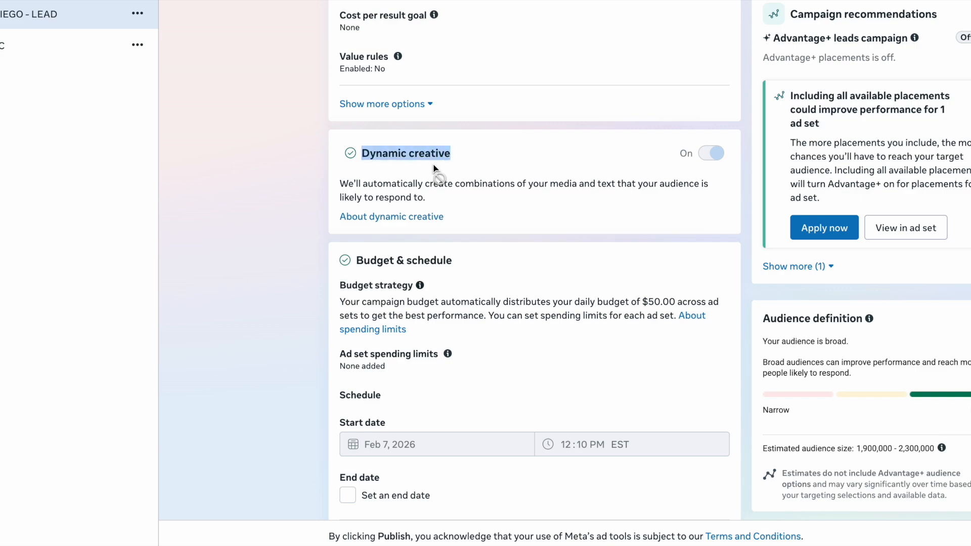
pyautogui.scroll(-10, 434, 166)
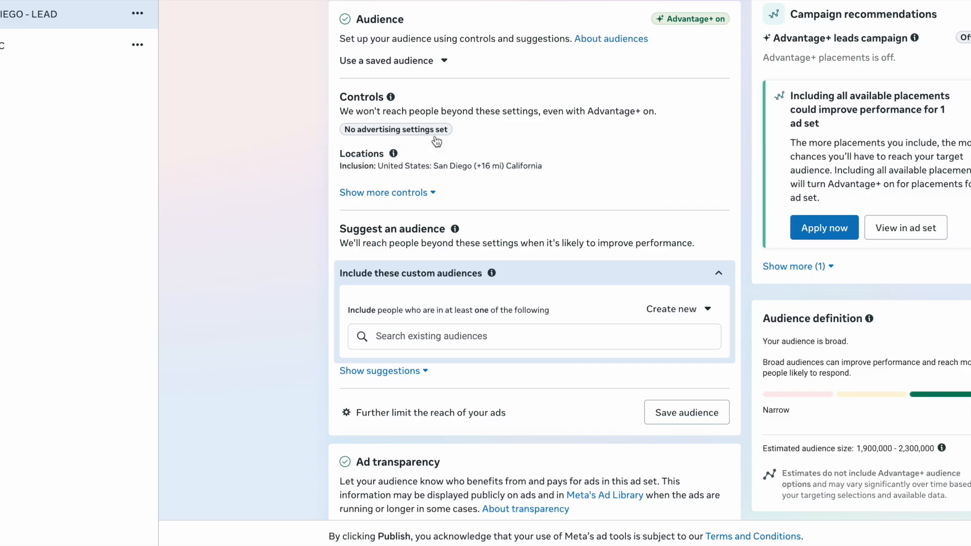
pyautogui.scroll(-3, 449, 264)
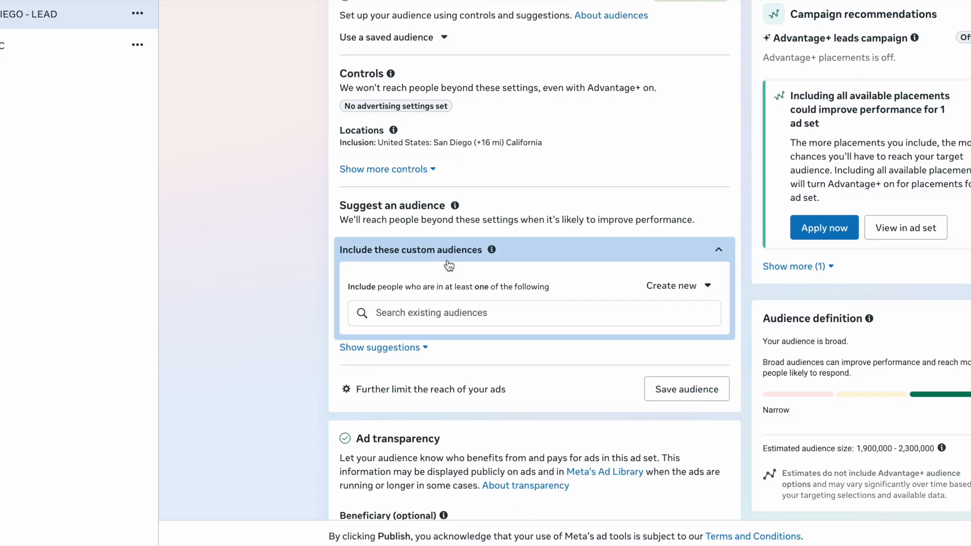
pyautogui.scroll(-3, 449, 264)
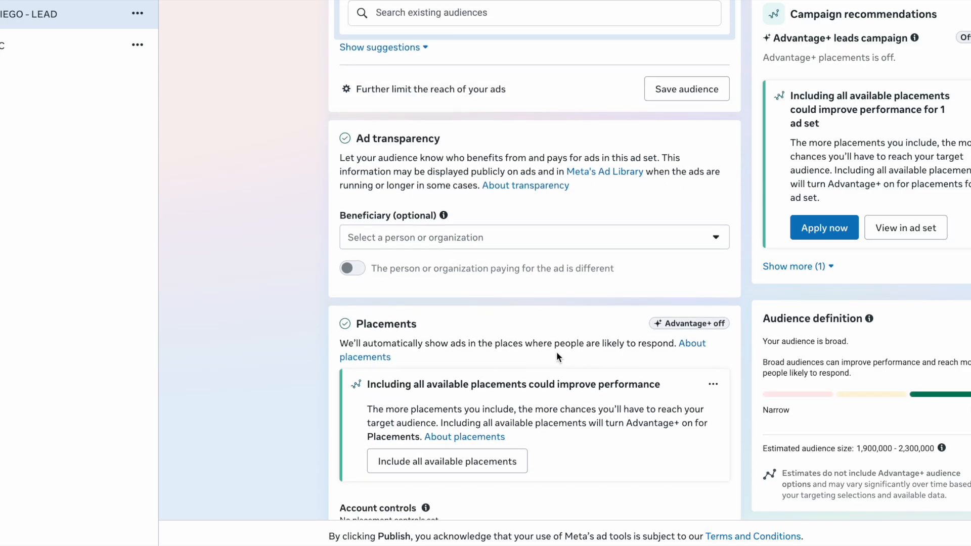
pyautogui.scroll(2, 362, 161)
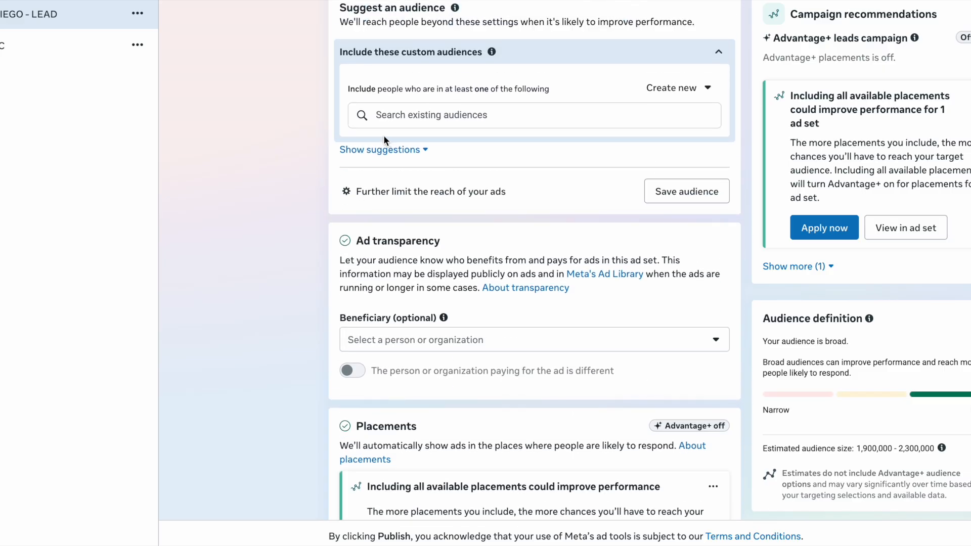
# Open the DYNAMIC ad, look over its setup and play its video in the Facebook Feed preview.
pyautogui.click(30, 59)
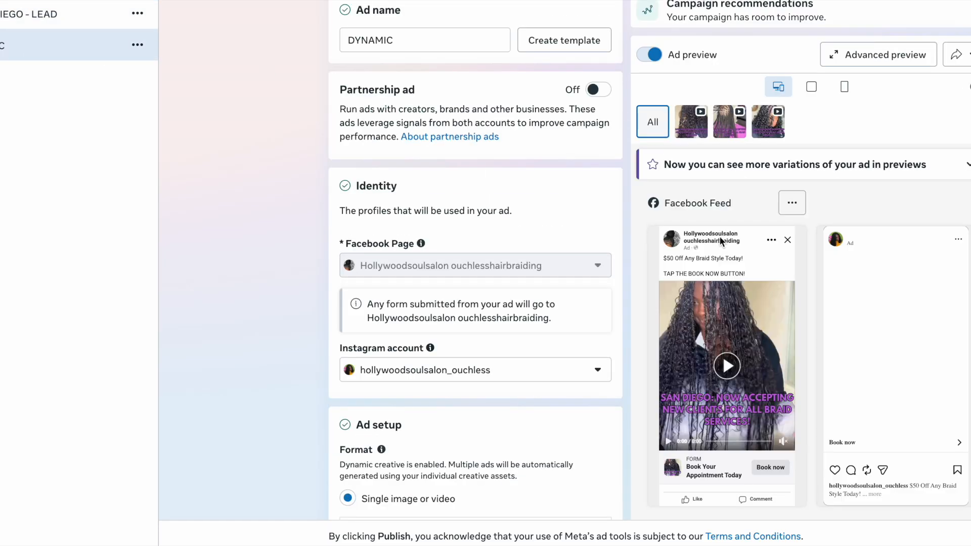
pyautogui.scroll(-5, 734, 269)
pyautogui.scroll(4, 726, 272)
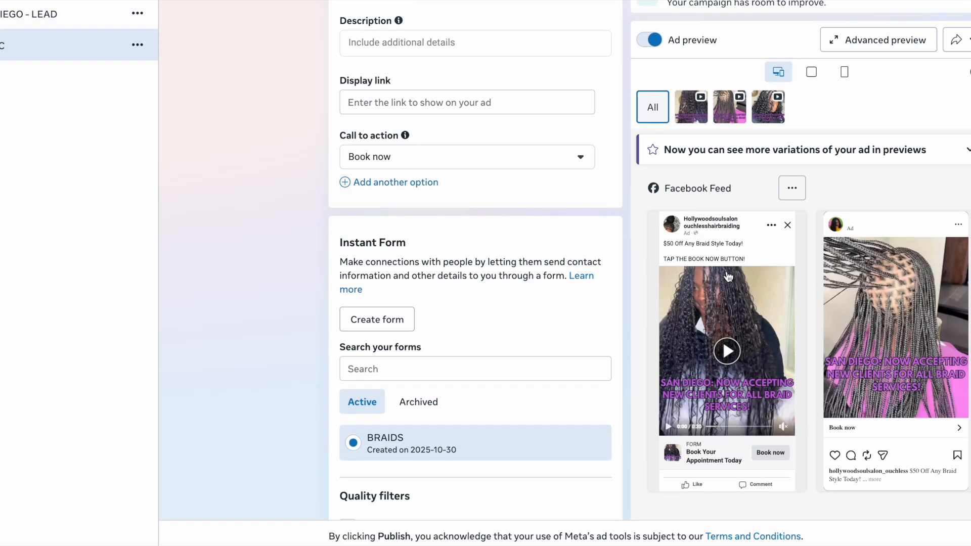
pyautogui.click(720, 354)
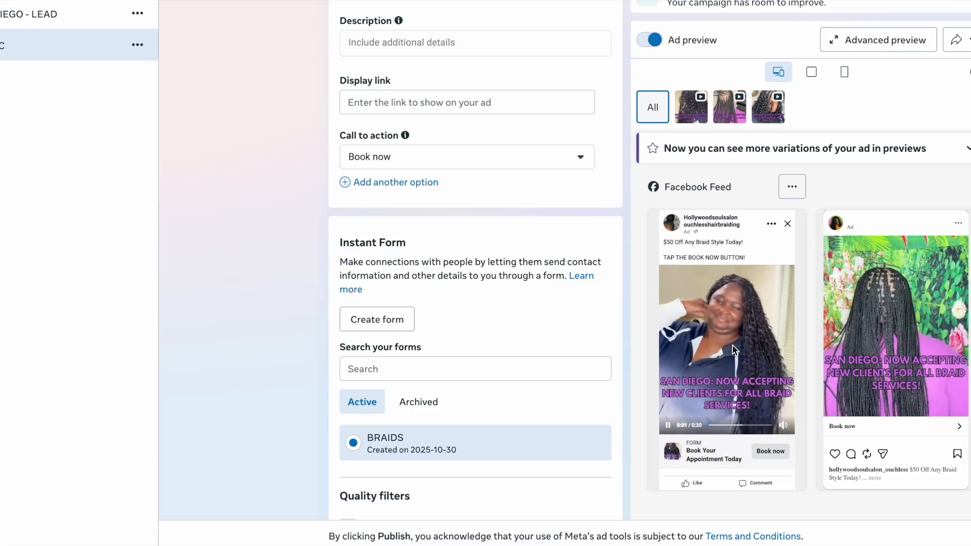
pyautogui.click(733, 348)
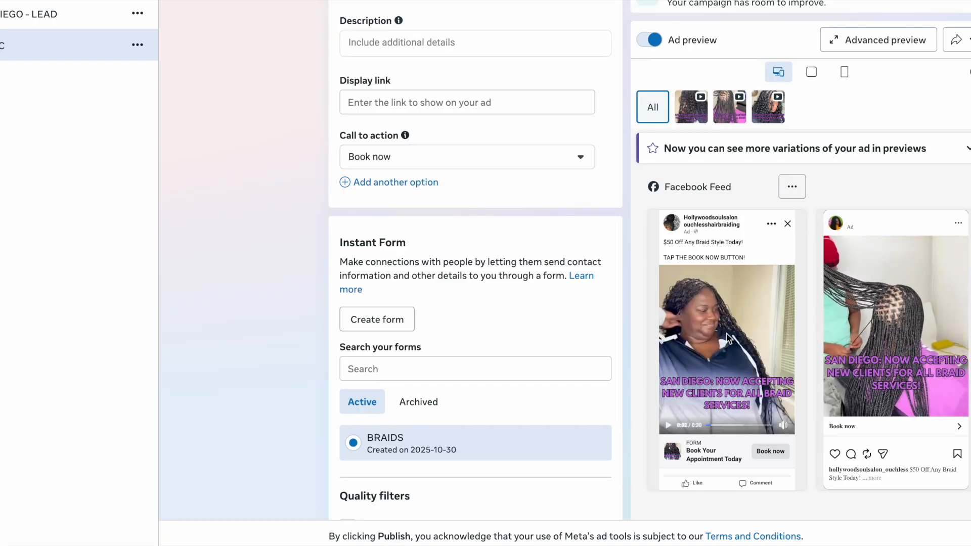
# Open a copy of the BRAIDS instant form and review its ending, form type, questions, contact fields and available question types.
pyautogui.scroll(-4, 581, 330)
pyautogui.moveTo(477, 232)
pyautogui.click(567, 224)
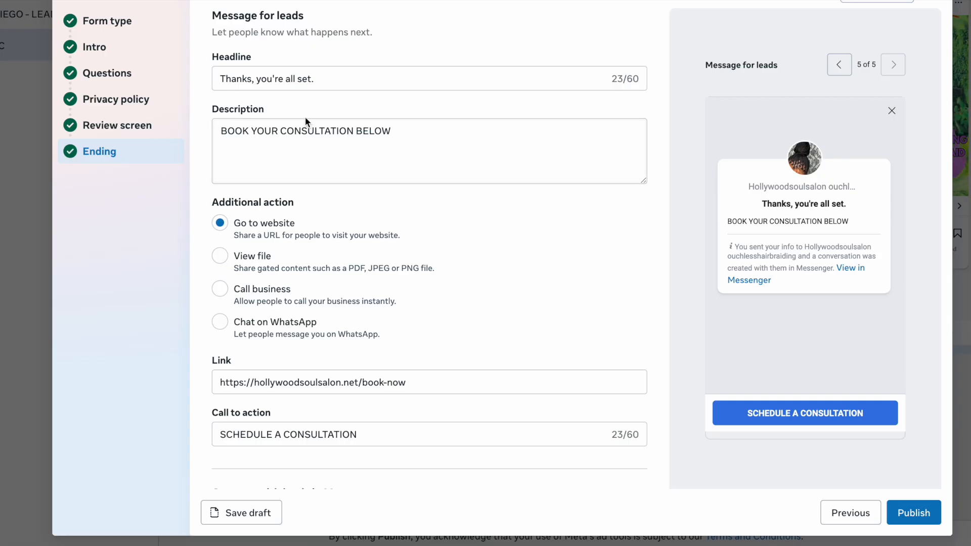
pyautogui.click(123, 25)
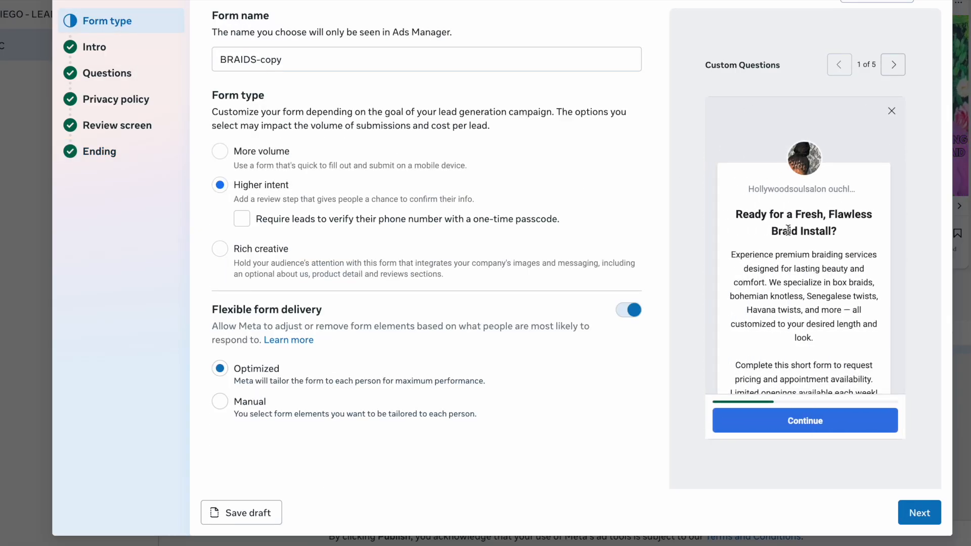
pyautogui.click(109, 73)
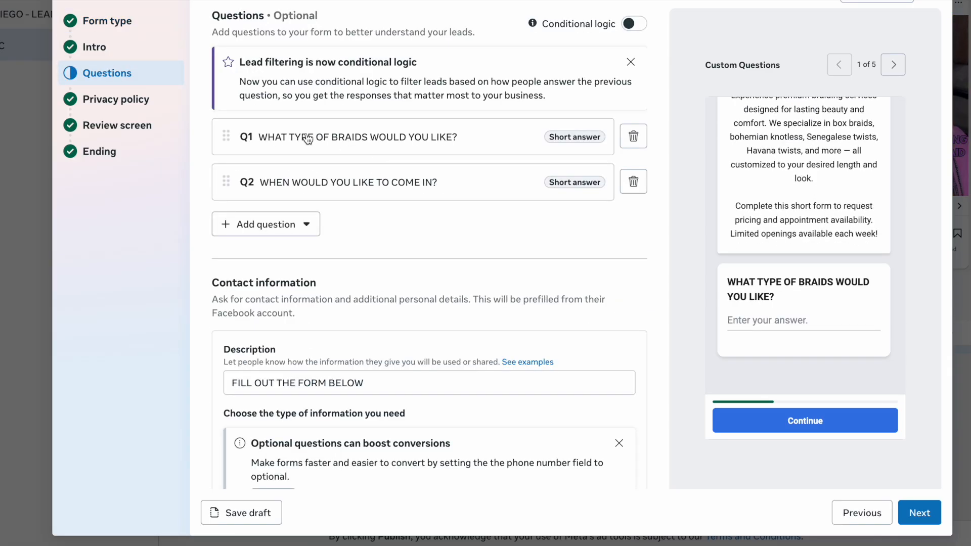
pyautogui.scroll(-5, 317, 197)
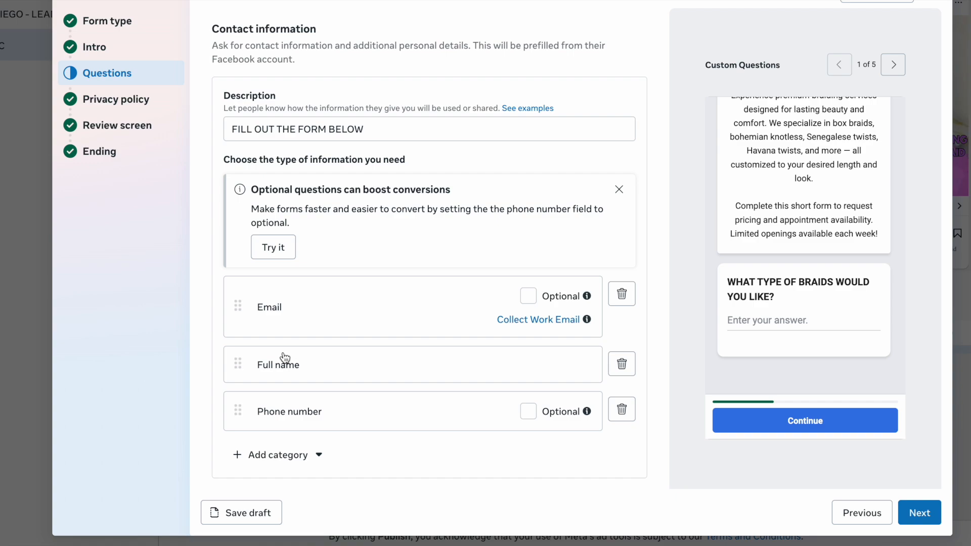
pyautogui.scroll(5, 284, 430)
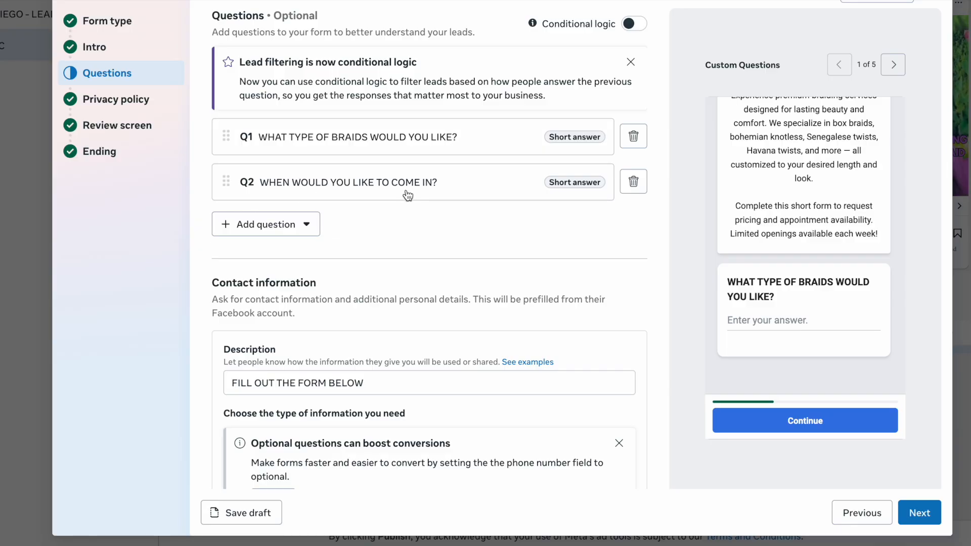
pyautogui.click(235, 228)
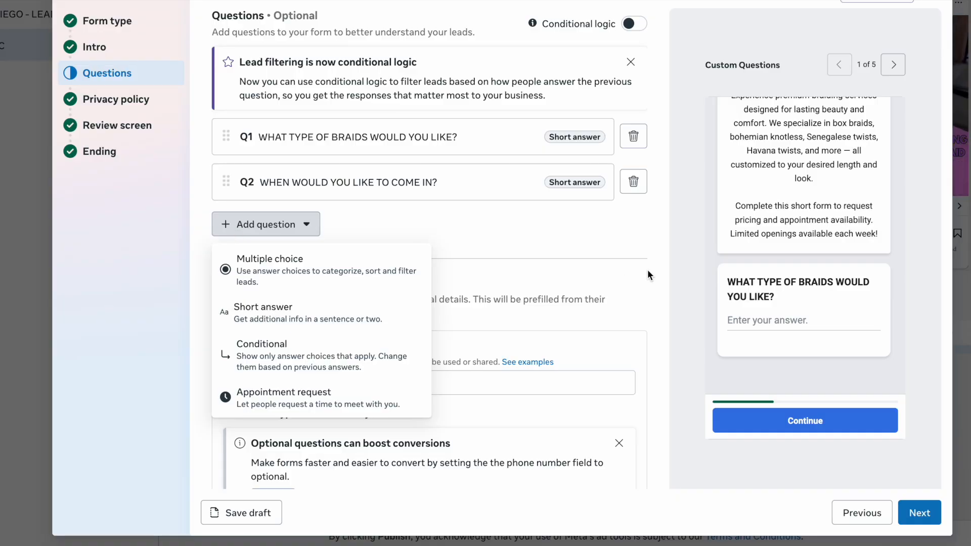
# Discard the lead form copy and return to the campaigns list.
pyautogui.press('Escape')
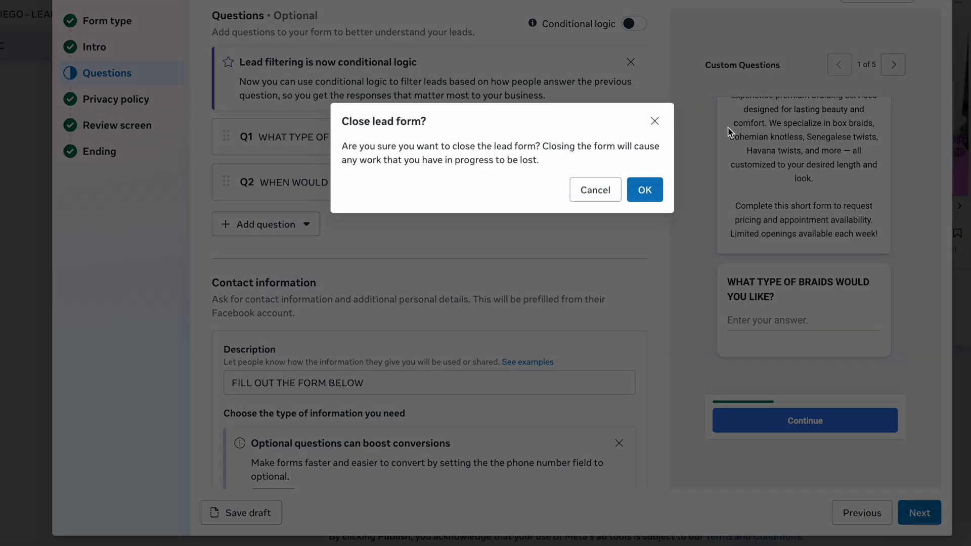
pyautogui.click(645, 189)
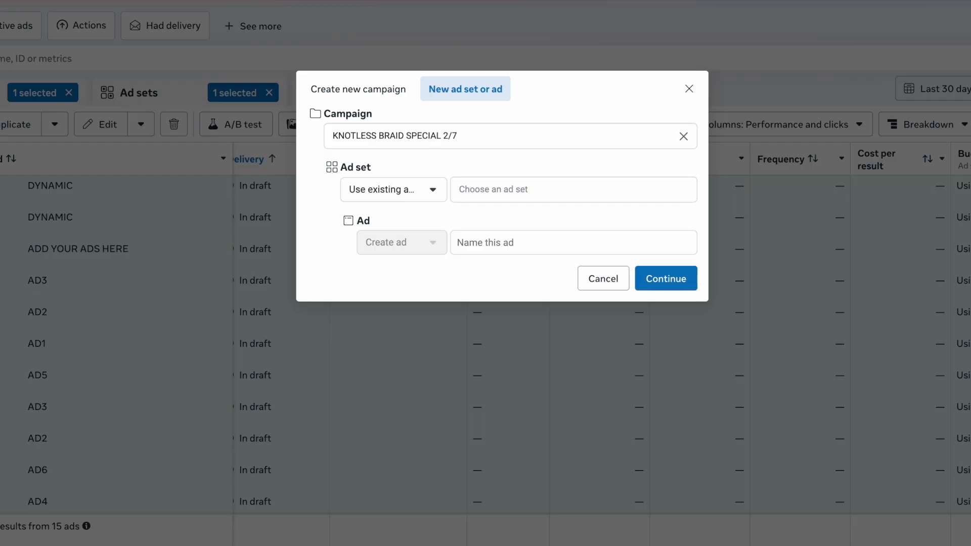
pyautogui.click(689, 88)
pyautogui.click(1, 92)
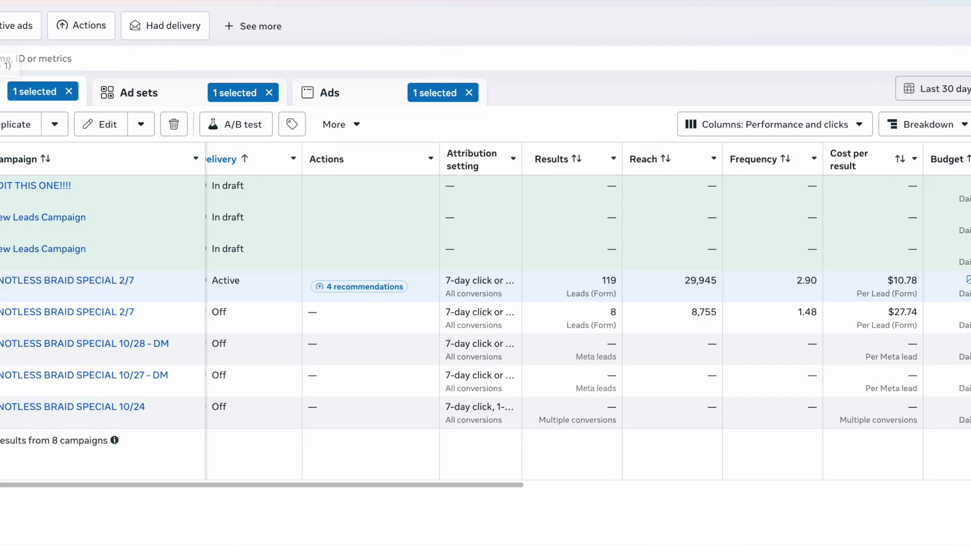
# Create a new Auction campaign with the Leads objective.
pyautogui.click(1, 124)
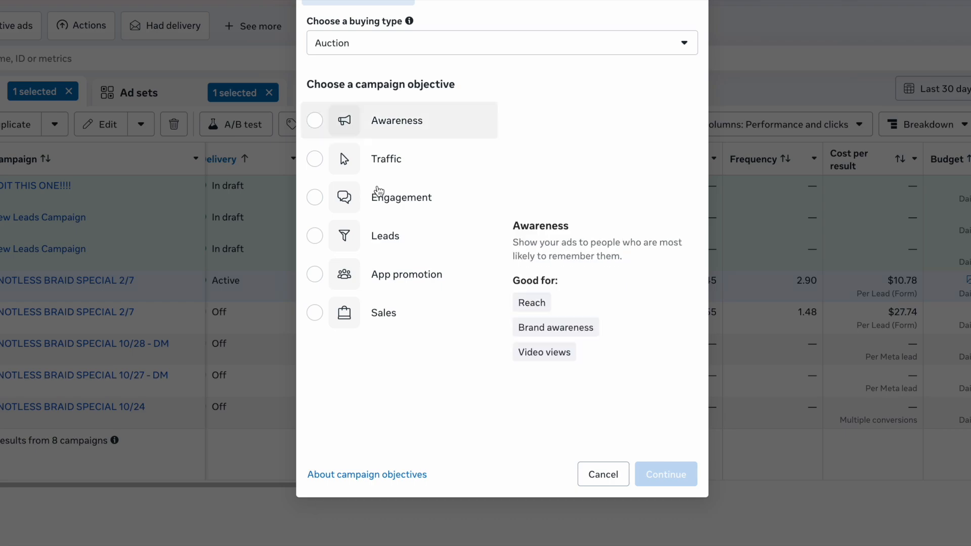
pyautogui.click(379, 247)
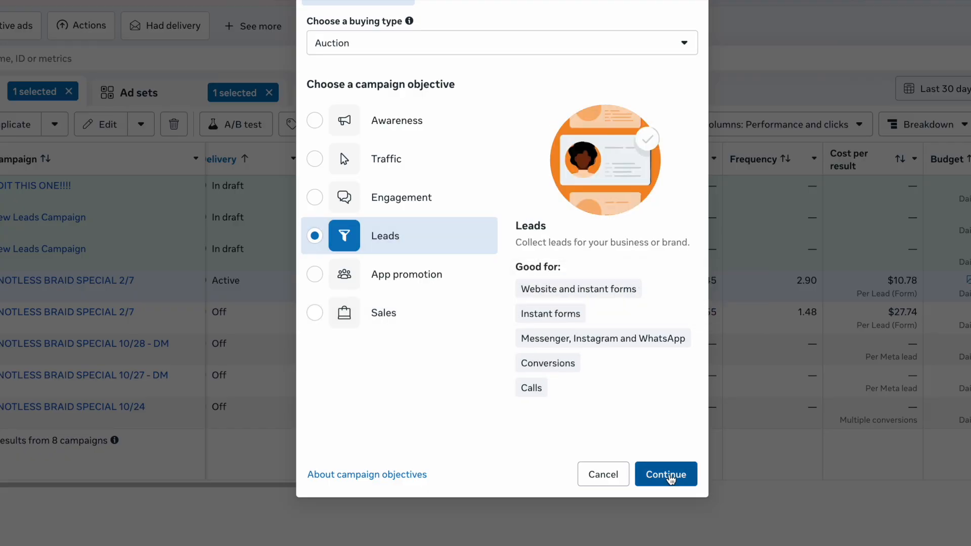
pyautogui.click(670, 476)
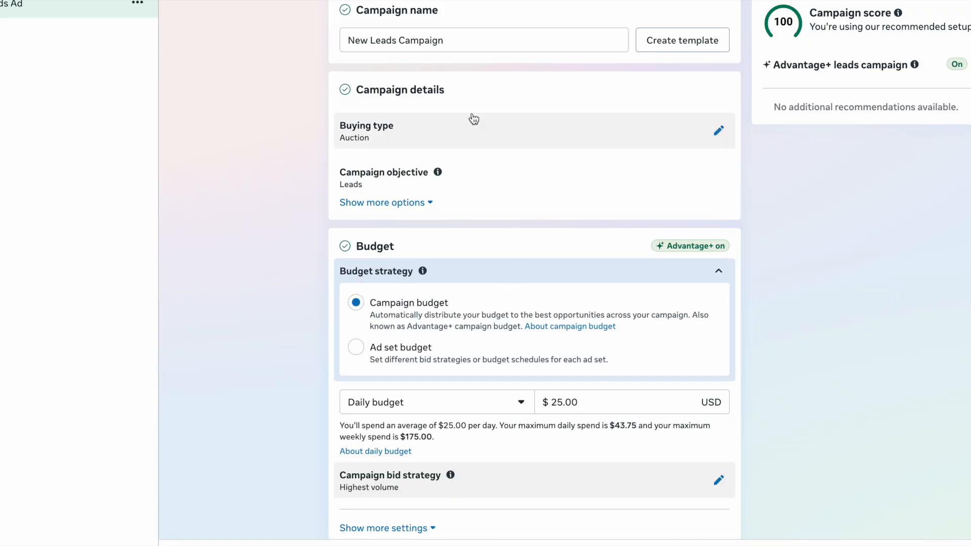
# Rename the new leads campaign as BOHO BRAID SPECIAL 3/4.
pyautogui.moveTo(459, 38); pyautogui.dragTo(335, 16)
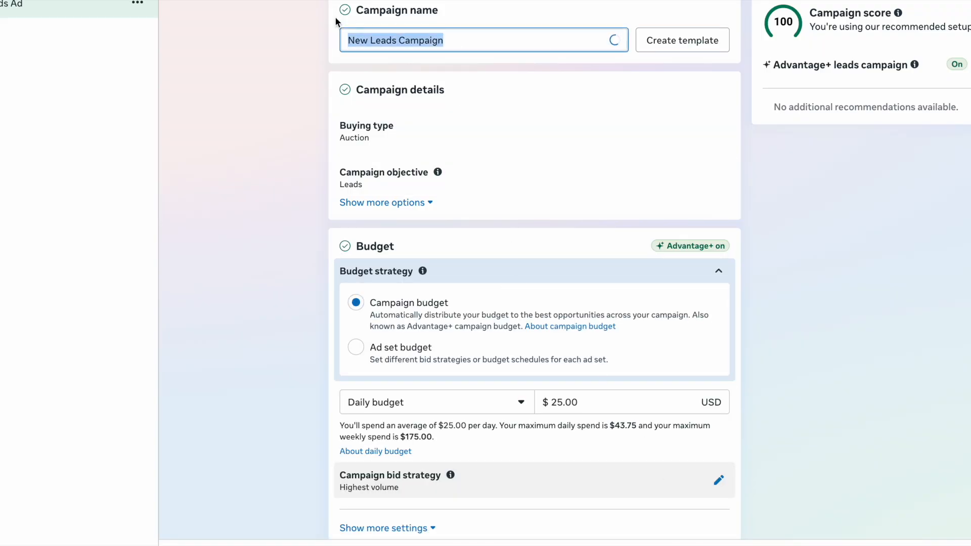
pyautogui.write('B')
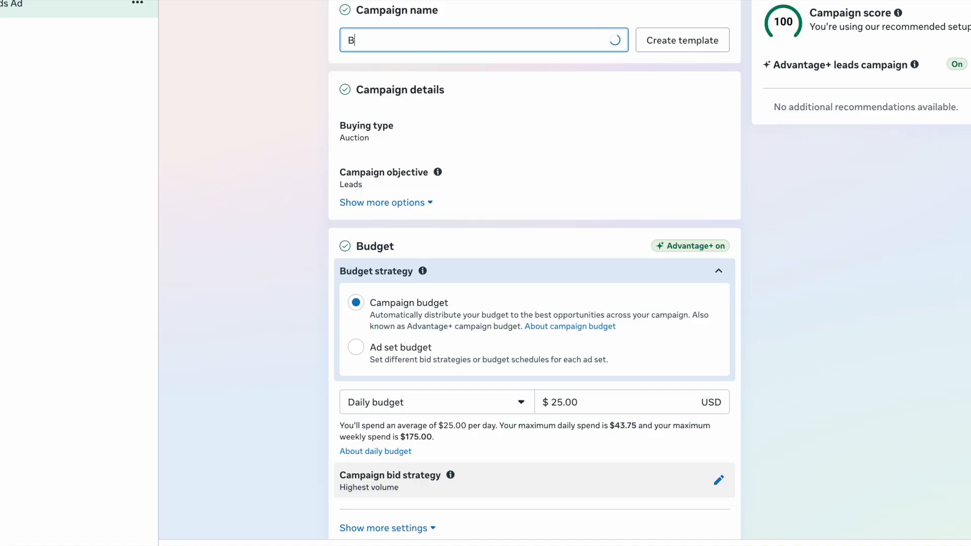
pyautogui.write('OHO BRAID SPECIAL')
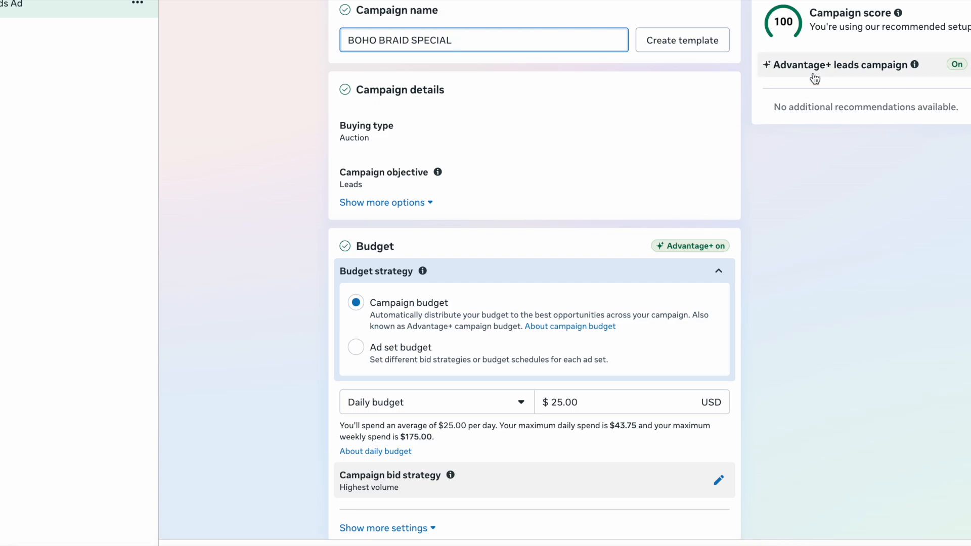
pyautogui.write('3/4')
pyautogui.scroll(-1, 536, 138)
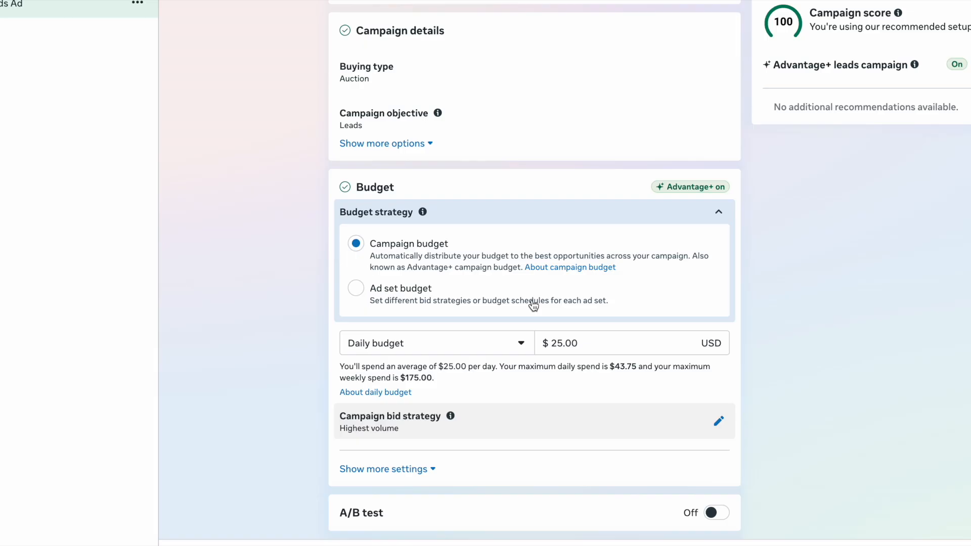
# Set the campaign's daily budget to $10.00 and continue to the ad set settings.
pyautogui.click(585, 343)
pyautogui.moveTo(594, 344); pyautogui.dragTo(516, 343)
pyautogui.write('10')
pyautogui.click(817, 251)
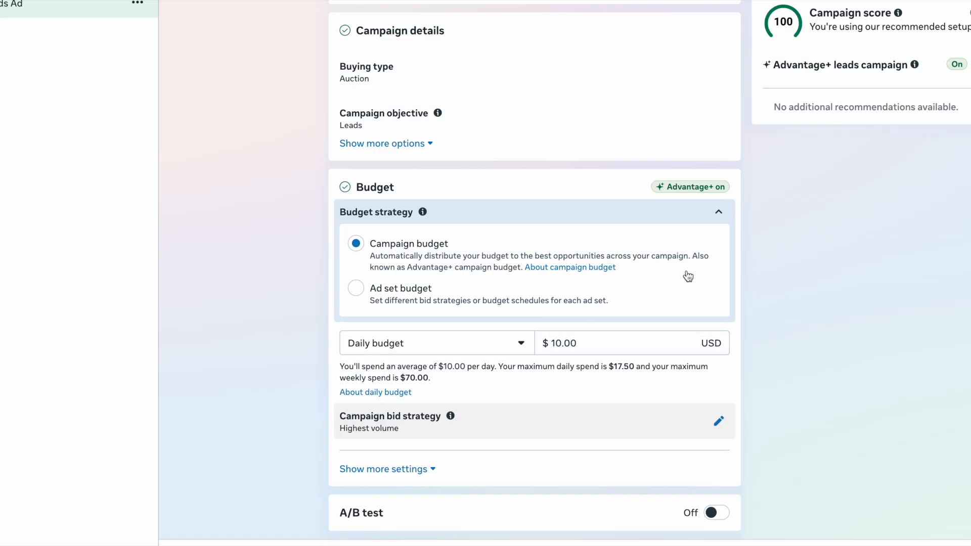
pyautogui.scroll(-3, 685, 275)
pyautogui.scroll(-2, 876, 493)
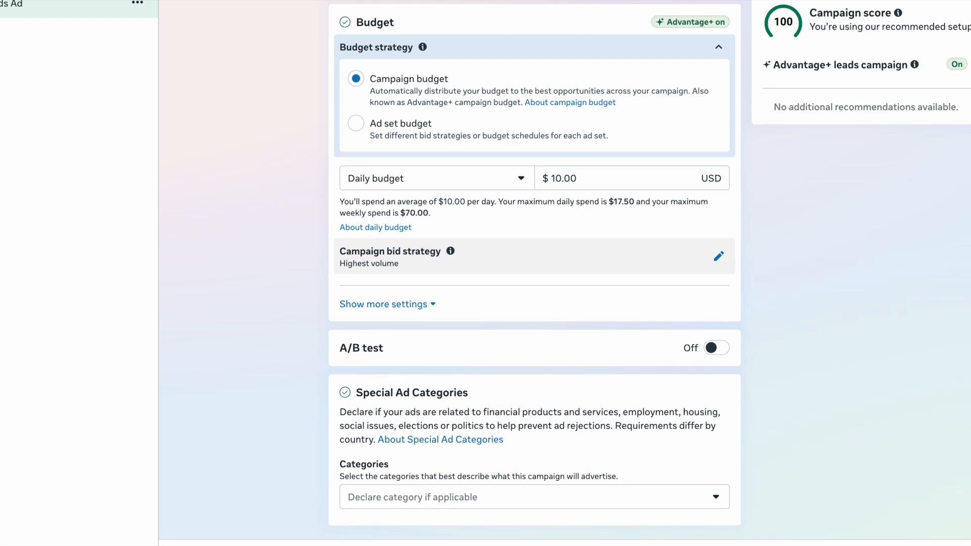
pyautogui.click(966, 544)
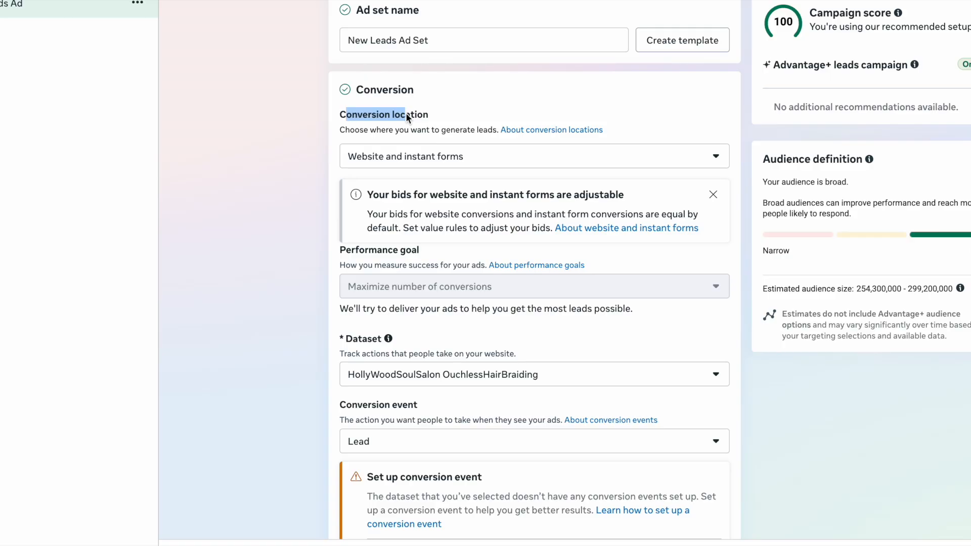
# Set the ad set's conversion location to Instant forms and its Facebook Page to Hollywoodsoulsalon ouchlesshairbraiding.
pyautogui.click(403, 162)
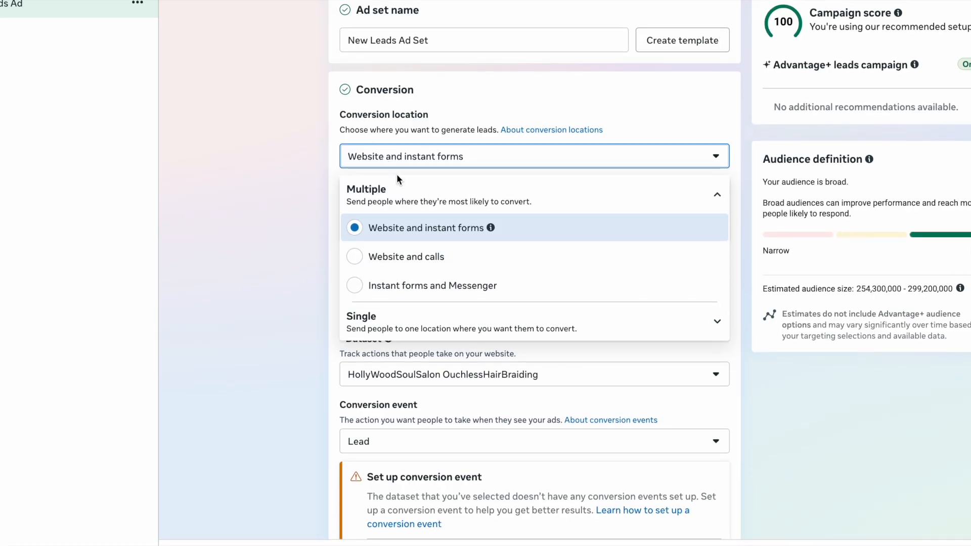
pyautogui.click(389, 320)
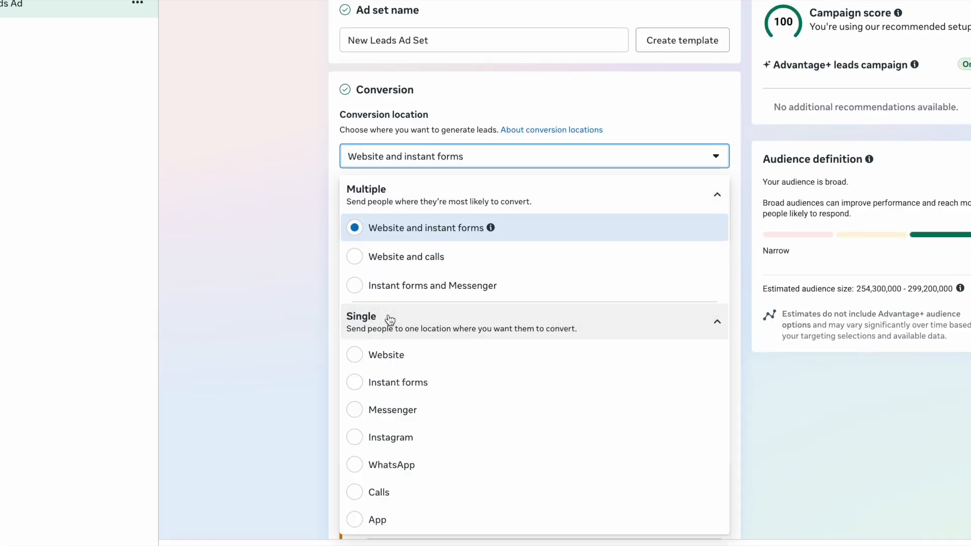
pyautogui.click(410, 382)
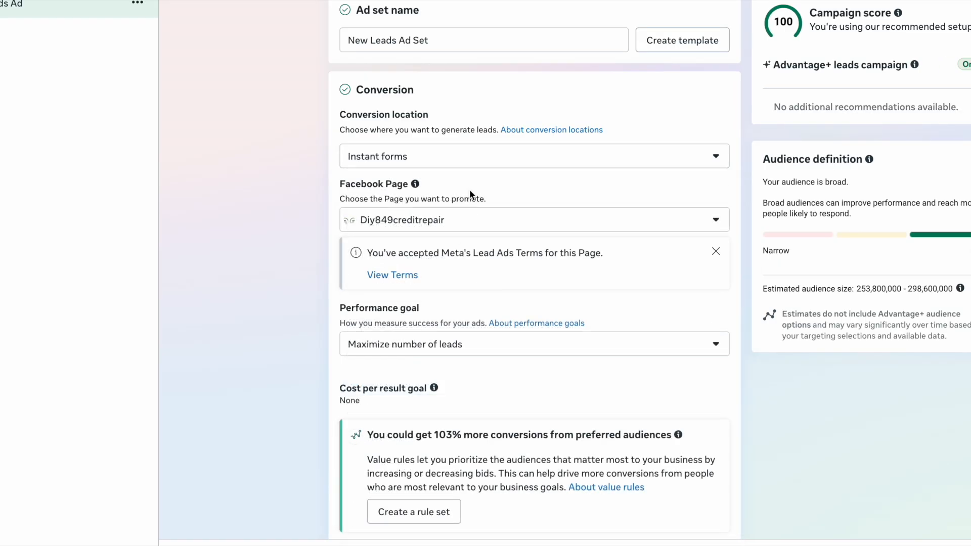
pyautogui.moveTo(356, 185); pyautogui.dragTo(409, 186)
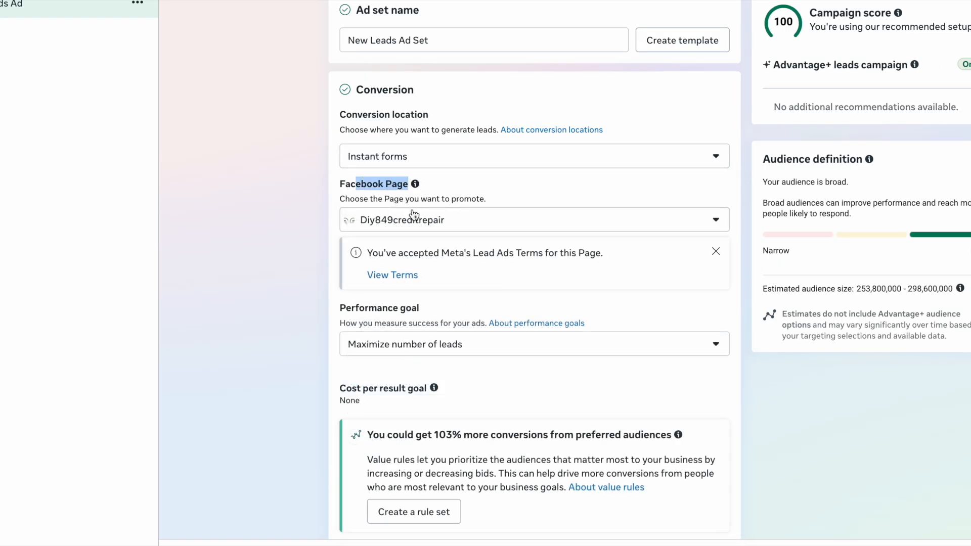
pyautogui.click(411, 219)
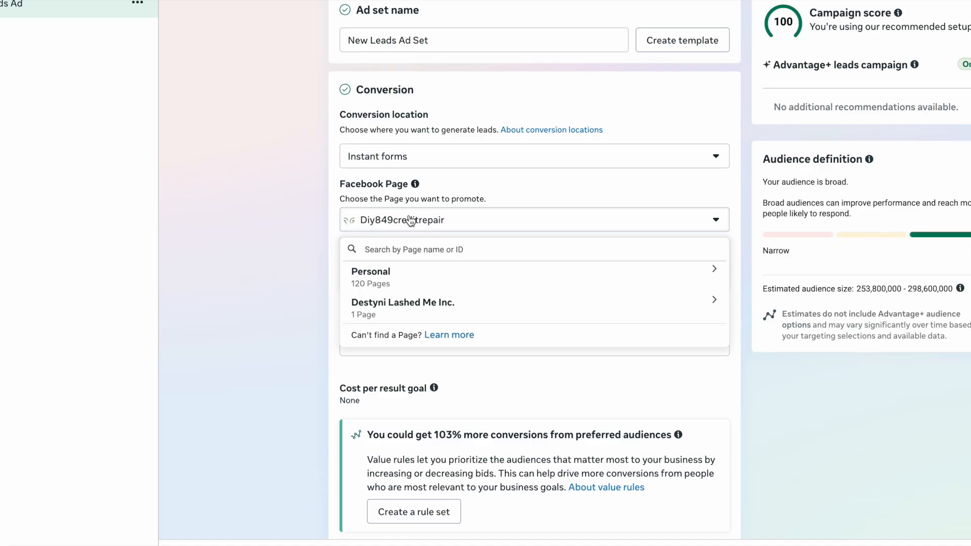
pyautogui.write('HOL')
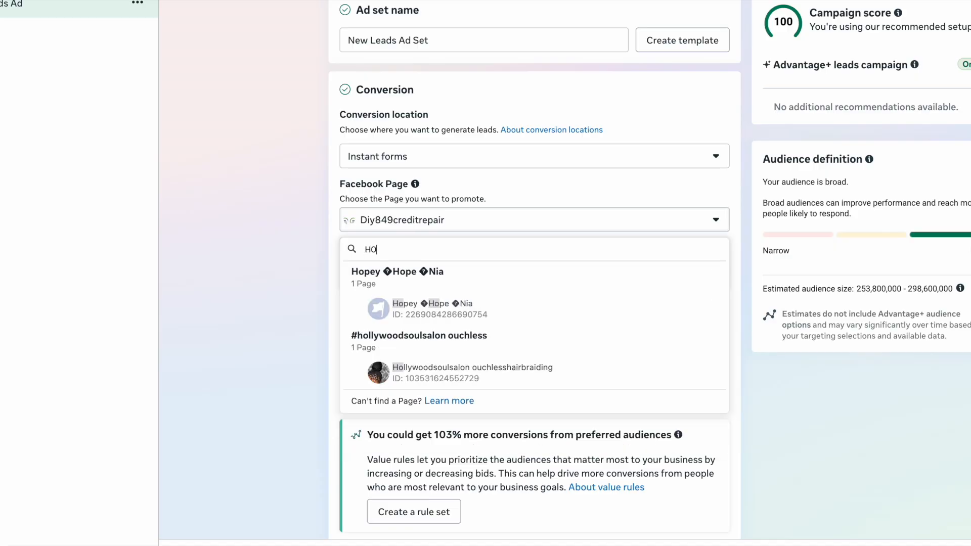
pyautogui.click(444, 304)
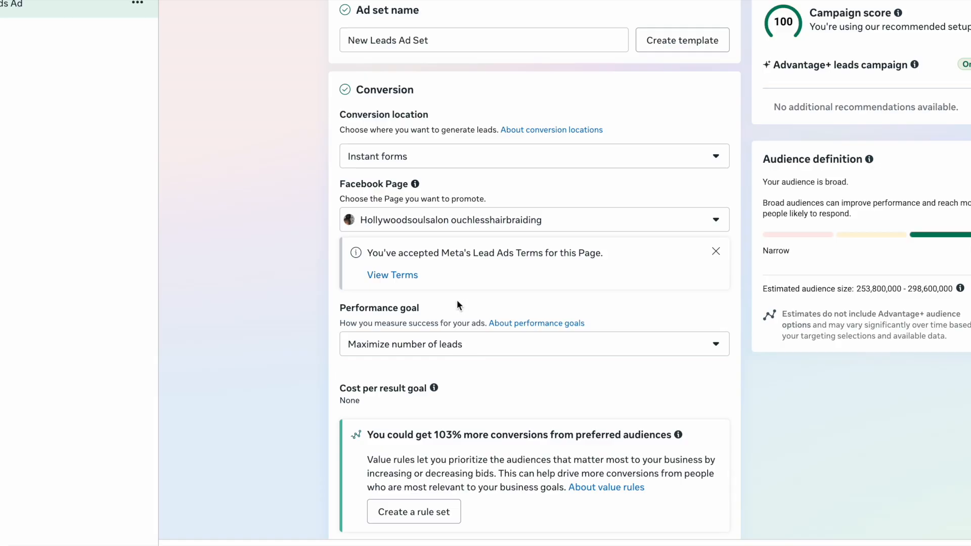
# Set the audience location to San Diego, California, United States with a 10-mile radius.
pyautogui.scroll(-5, 466, 298)
pyautogui.scroll(-5, 466, 298)
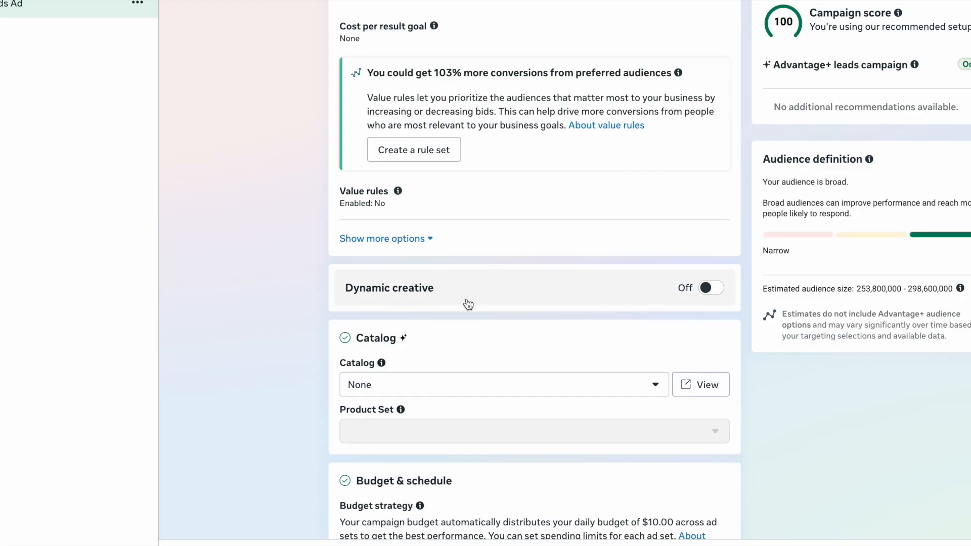
pyautogui.scroll(-6, 467, 301)
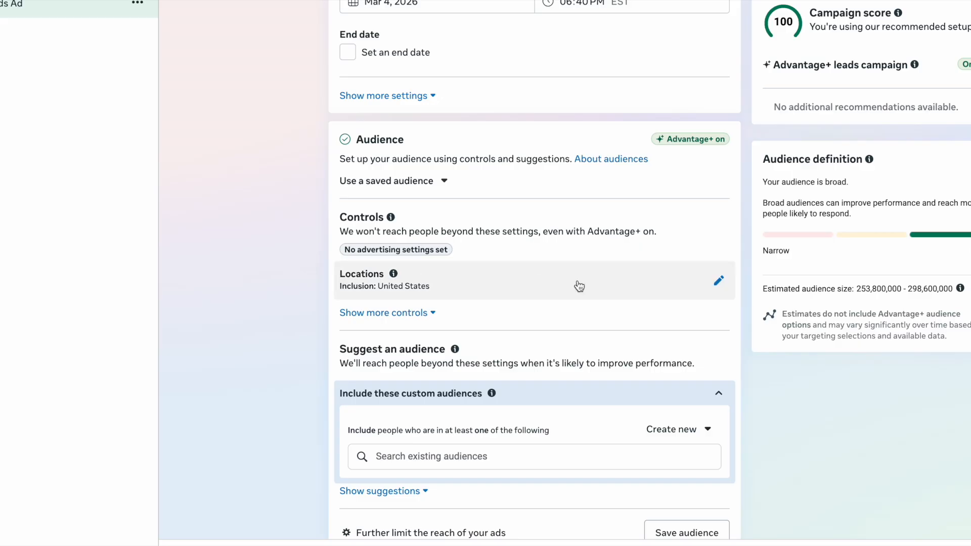
pyautogui.click(711, 289)
pyautogui.click(473, 382)
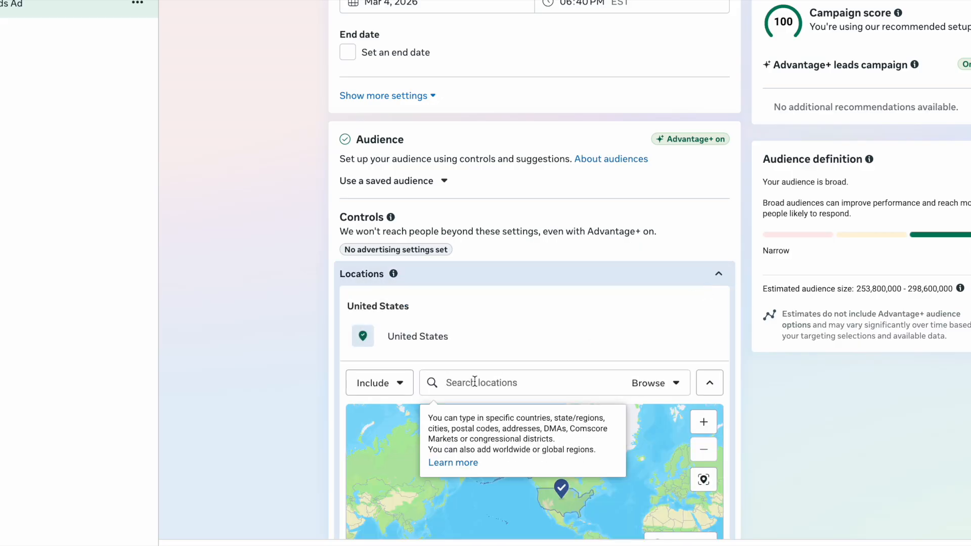
pyautogui.write('SAN DIE')
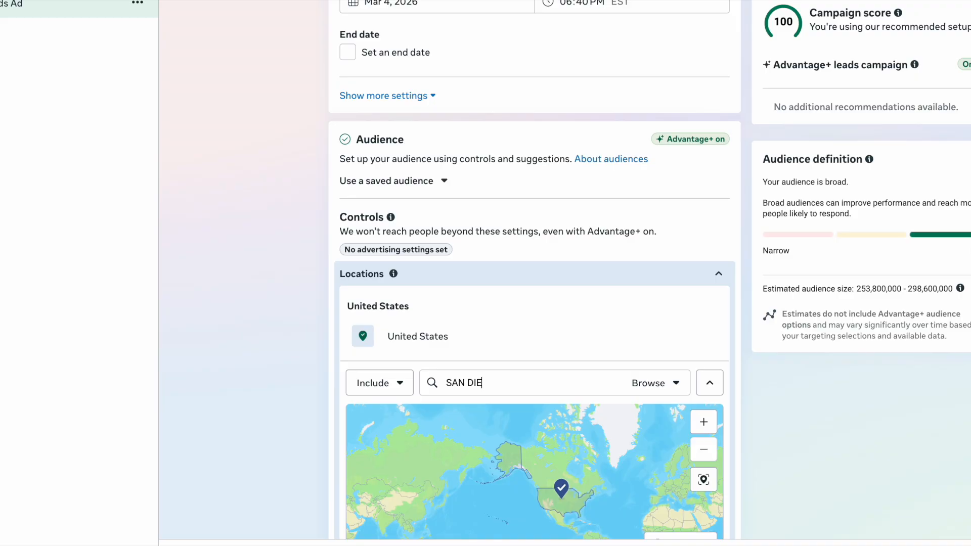
pyautogui.write('GO')
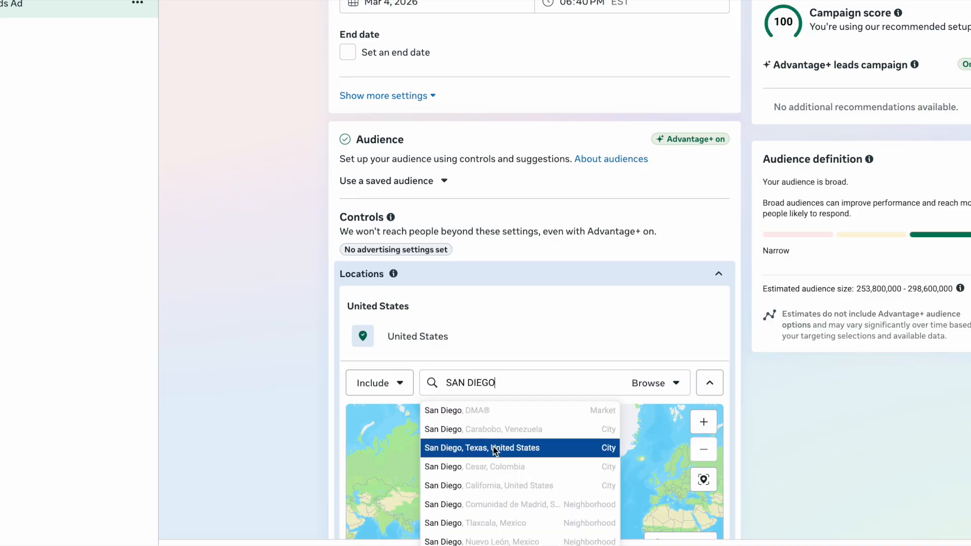
pyautogui.click(493, 486)
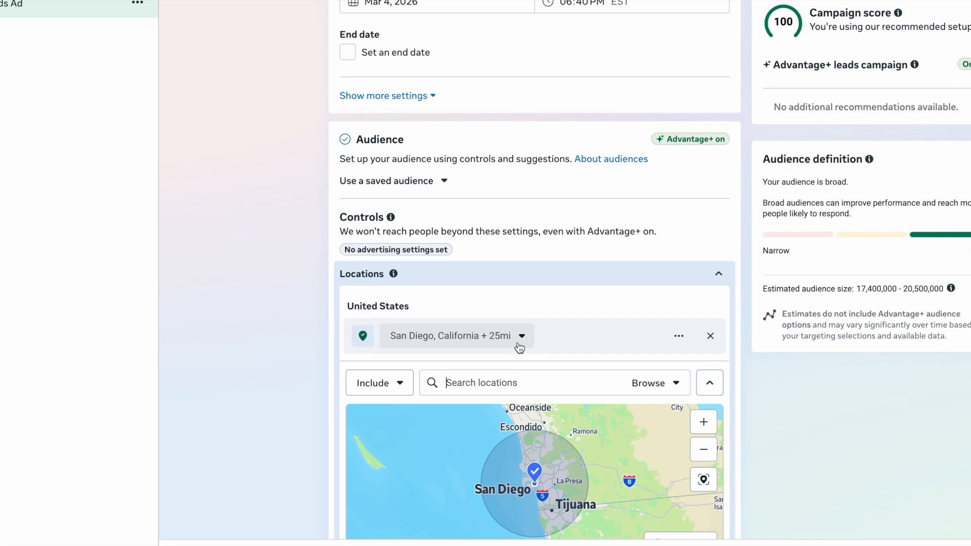
pyautogui.click(521, 342)
pyautogui.moveTo(428, 426); pyautogui.dragTo(402, 422)
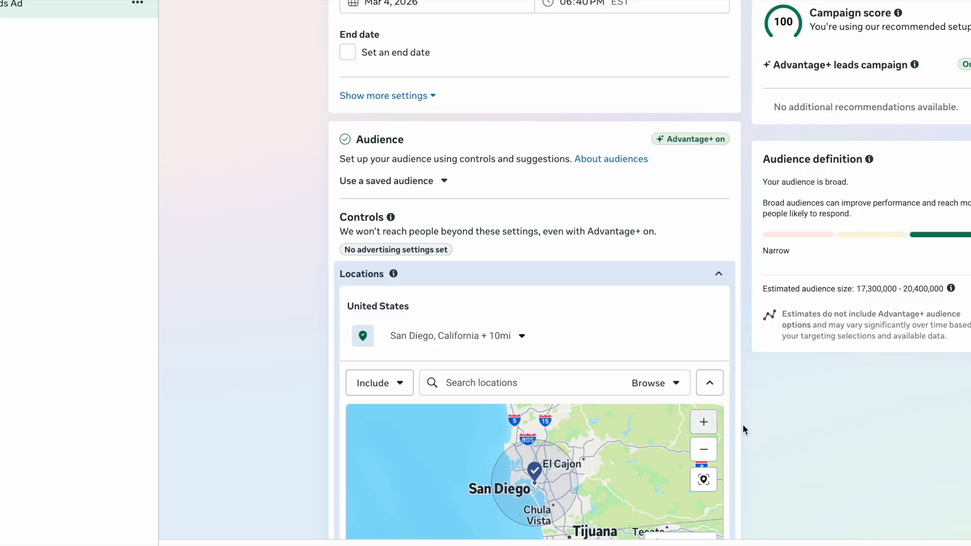
# Turn off reaching more people likely to respond for the San Diego location and finish the ad set settings.
pyautogui.scroll(-5, 758, 405)
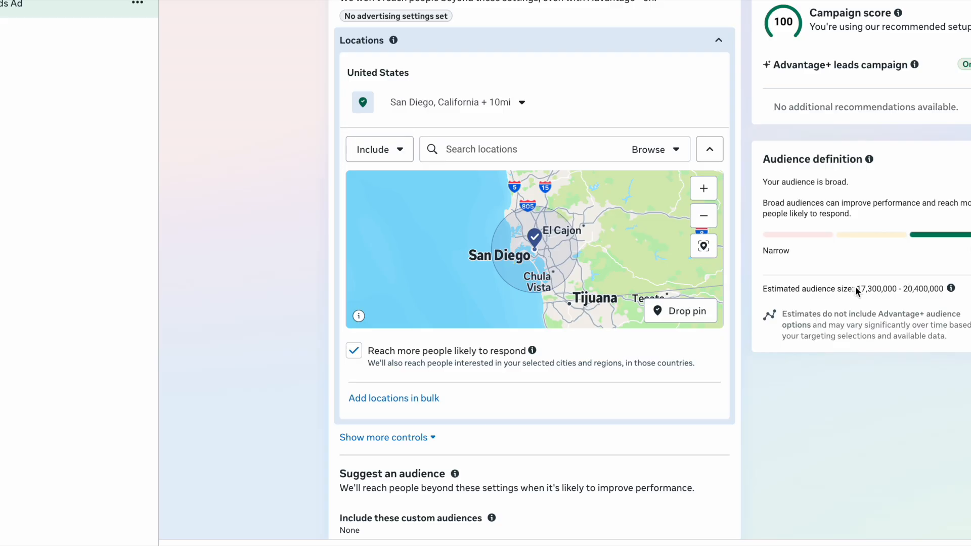
pyautogui.moveTo(856, 292); pyautogui.dragTo(931, 292)
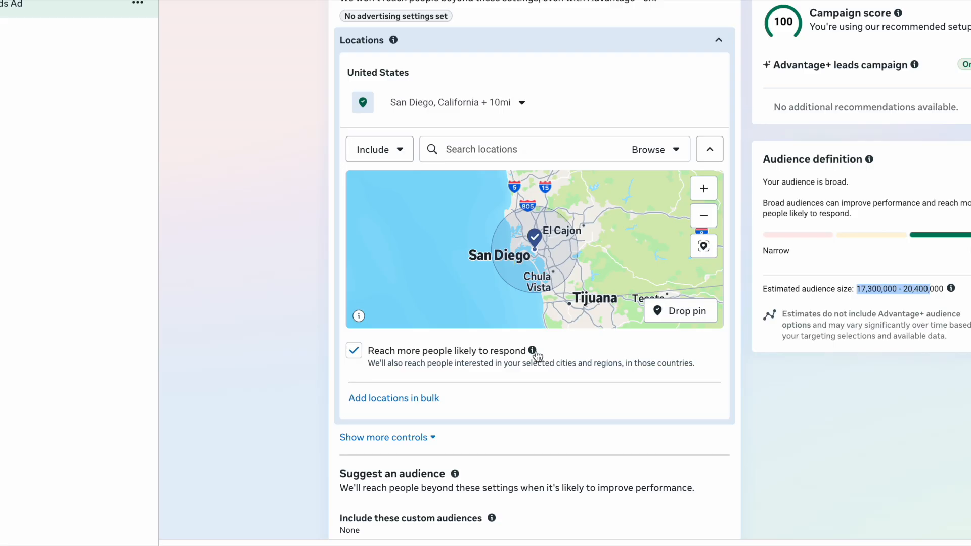
pyautogui.click(355, 353)
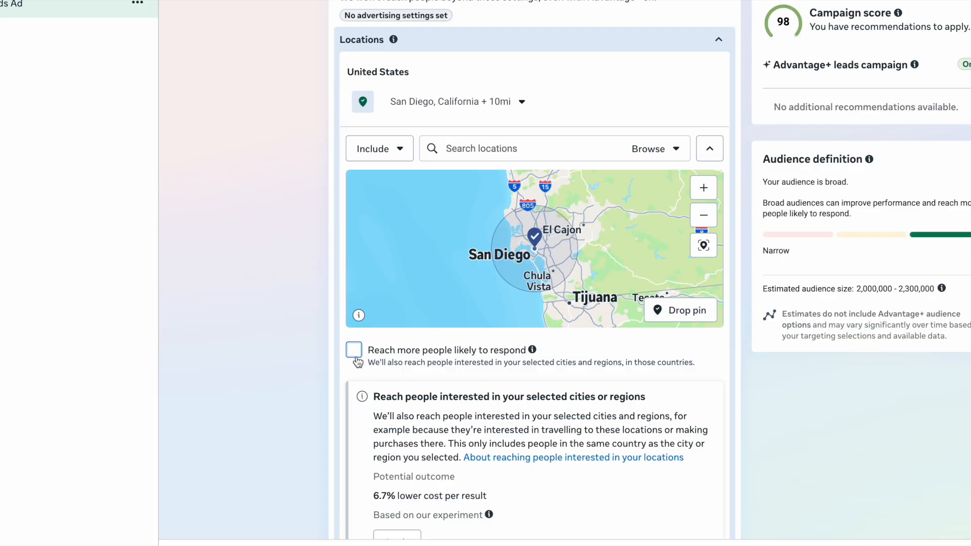
pyautogui.click(356, 358)
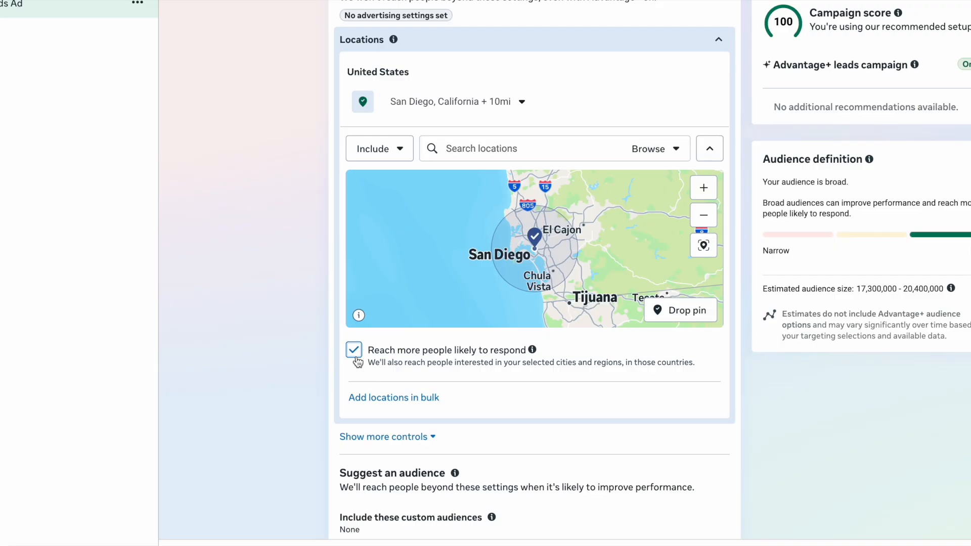
pyautogui.moveTo(374, 351); pyautogui.dragTo(439, 354)
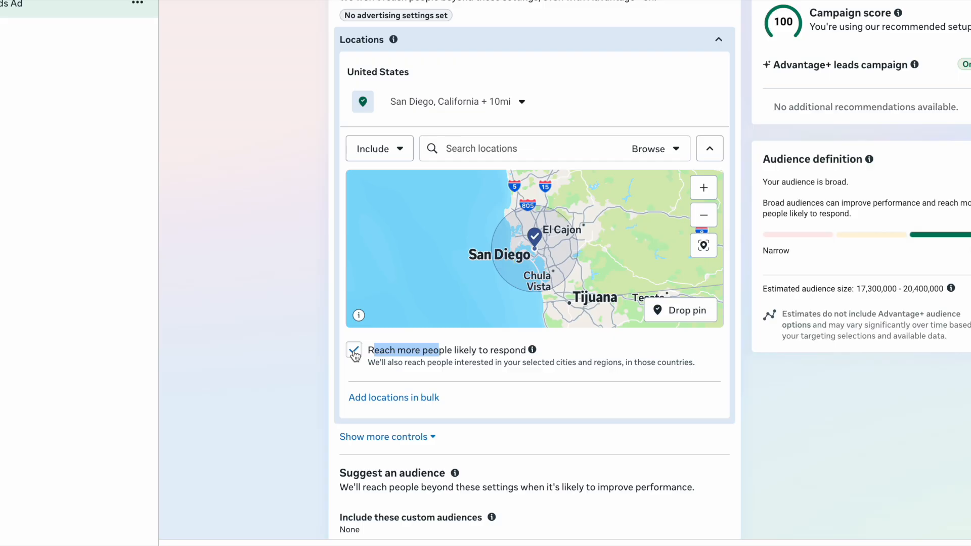
pyautogui.click(354, 351)
pyautogui.scroll(-5, 392, 352)
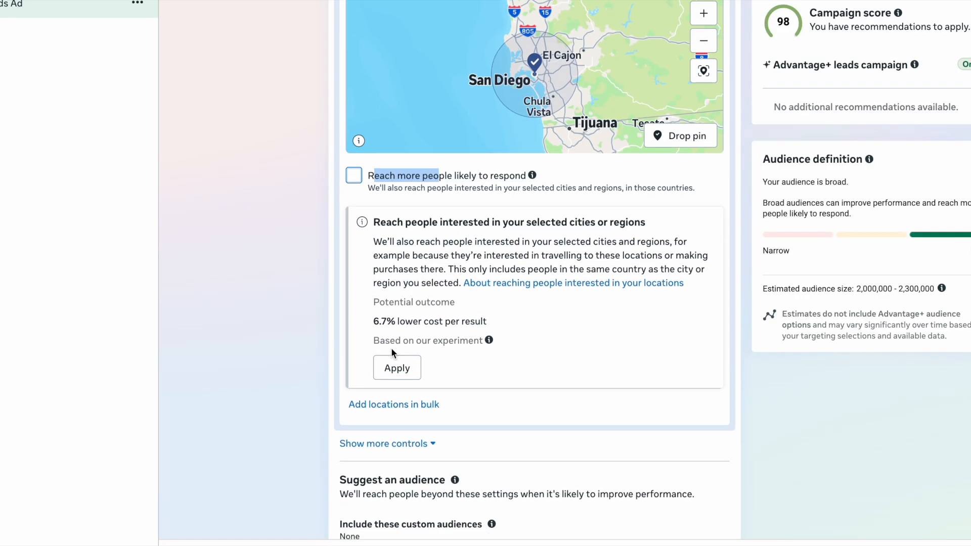
pyautogui.scroll(-4, 392, 352)
pyautogui.scroll(-1, 392, 349)
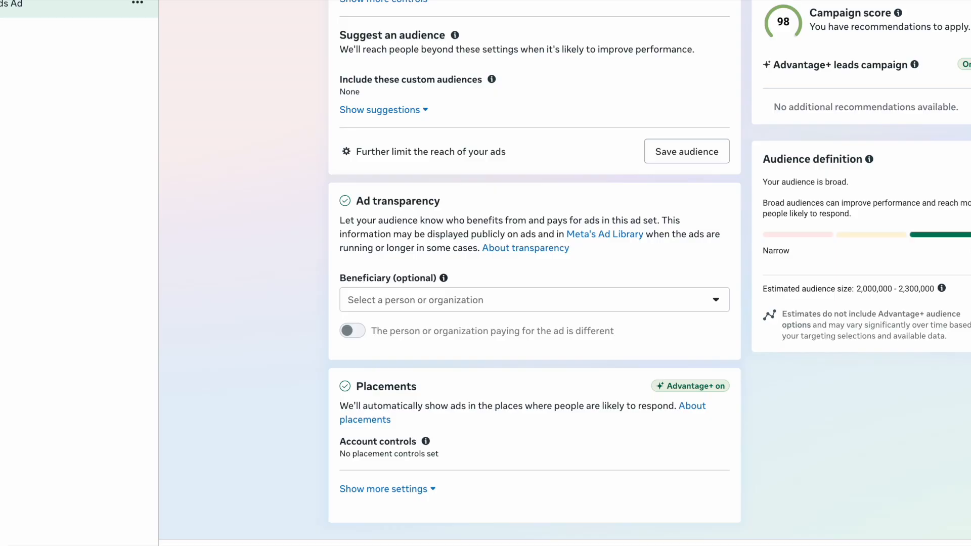
# Continue in the ad settings to the ad creative section and start setting it up as a video ad.
pyautogui.scroll(-3, 526, 284)
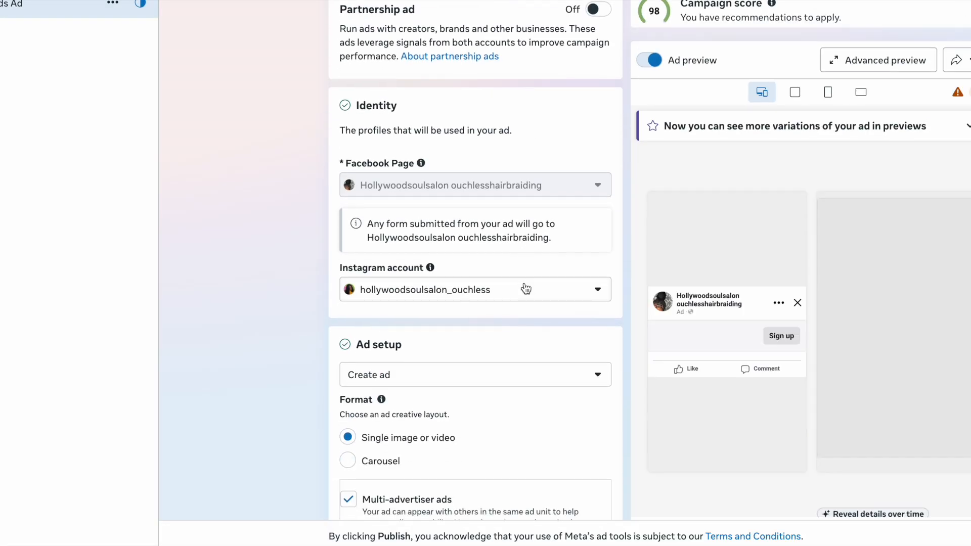
pyautogui.scroll(-3, 526, 289)
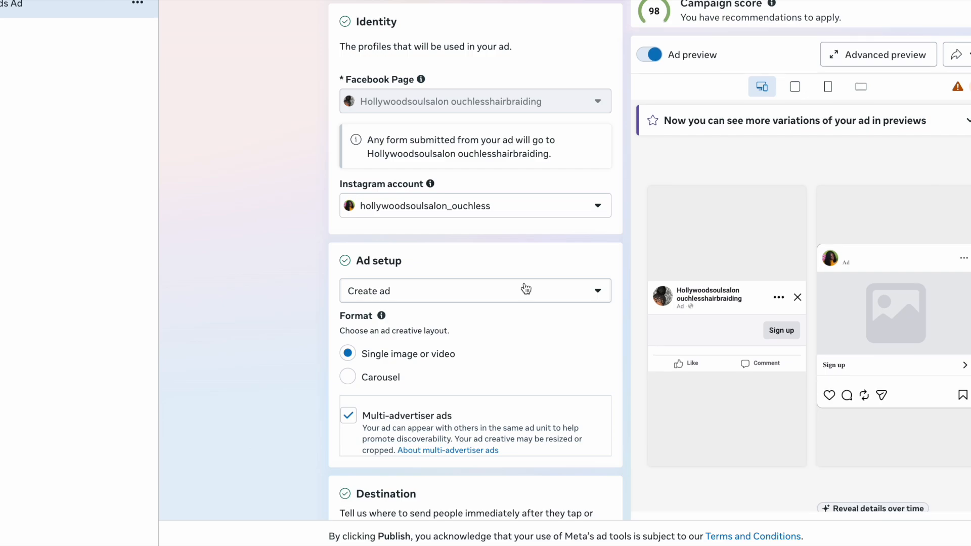
pyautogui.scroll(-10, 463, 276)
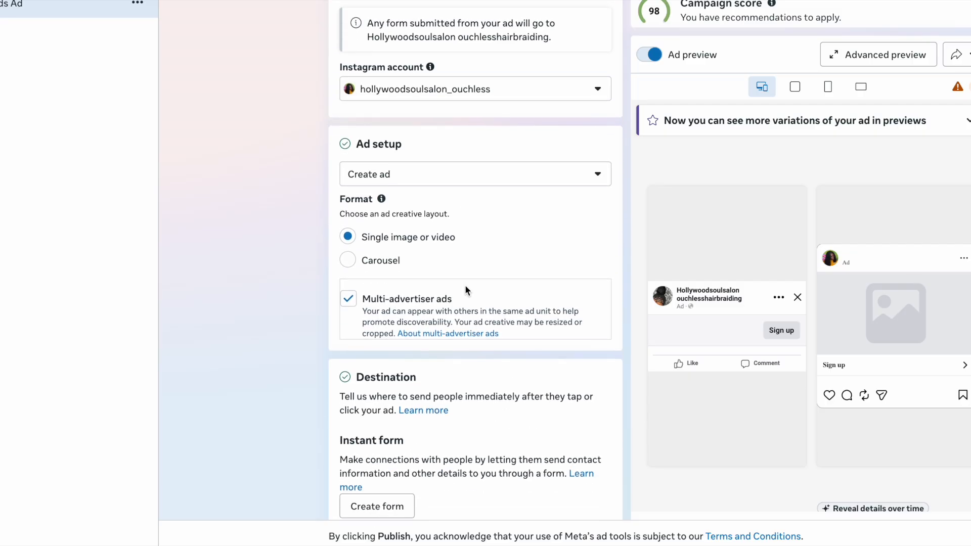
pyautogui.scroll(-7, 465, 284)
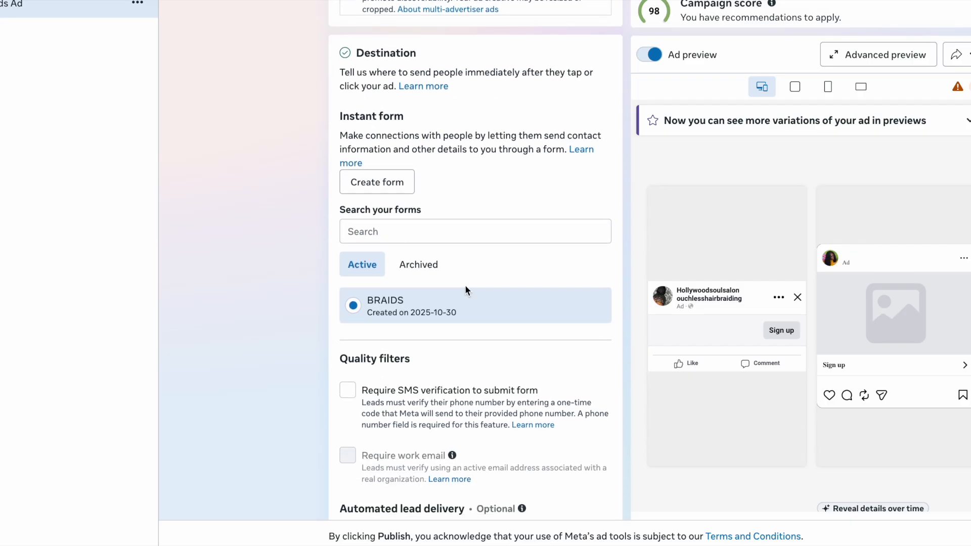
pyautogui.scroll(-6, 464, 284)
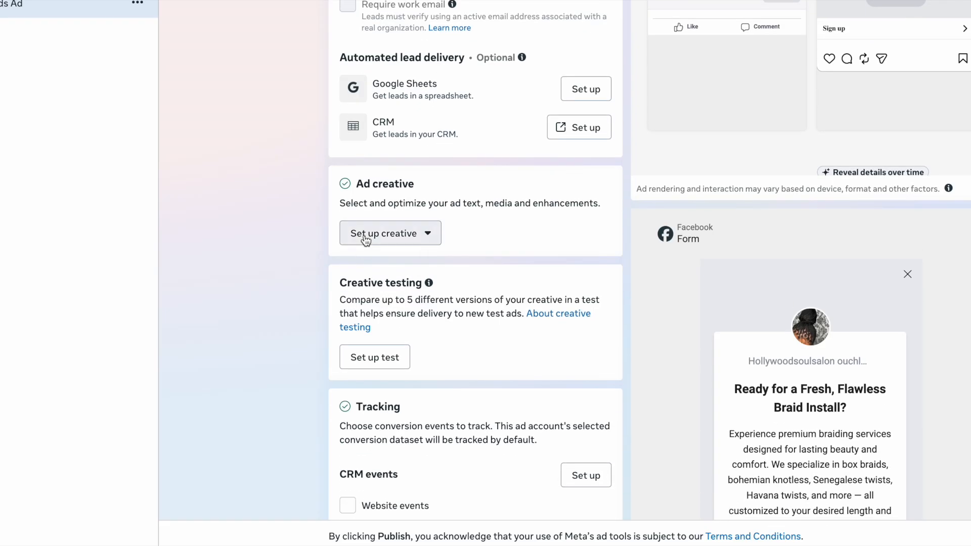
pyautogui.click(365, 239)
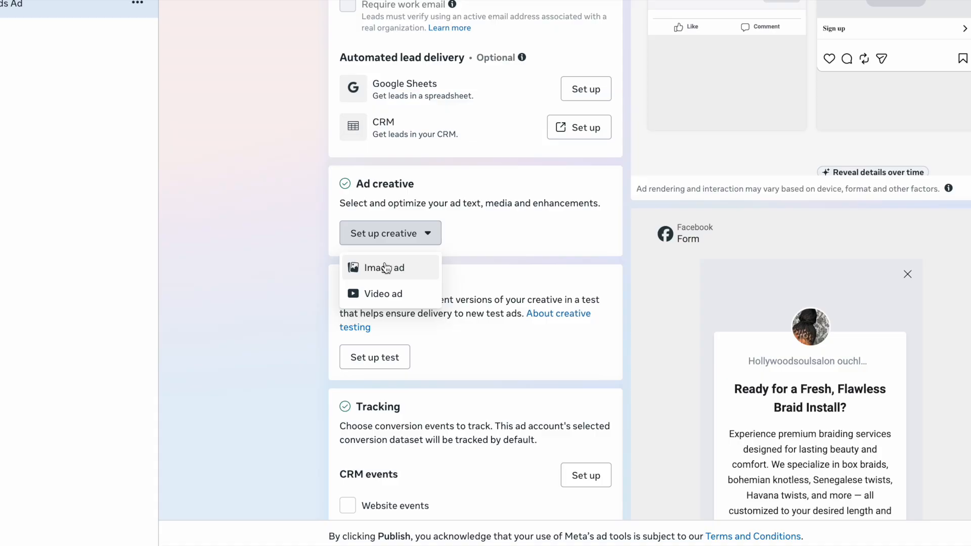
pyautogui.click(388, 294)
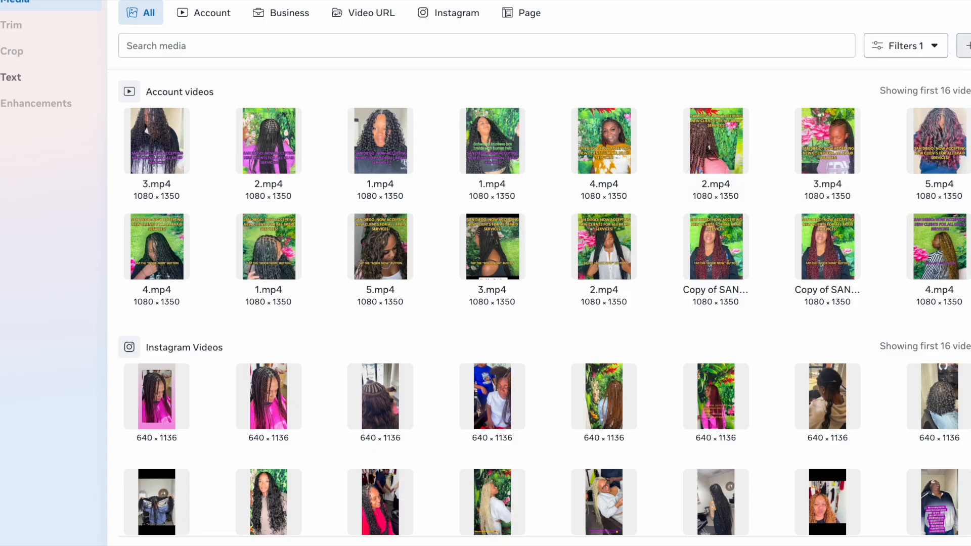
# Choose the account video 4.mp4 showing the woman in the yellow tie-dye shirt as the ad media and proceed to trimming.
pyautogui.click(965, 46)
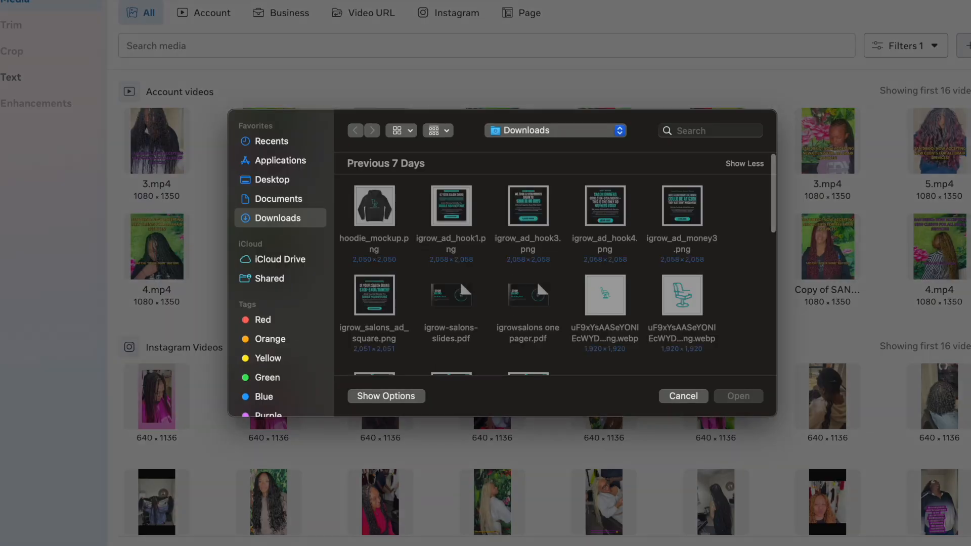
pyautogui.click(684, 395)
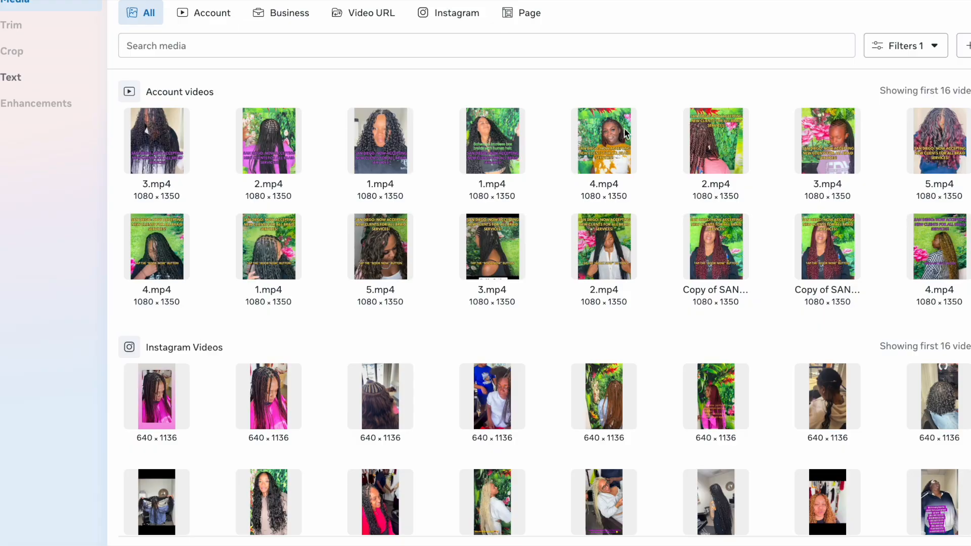
pyautogui.click(599, 144)
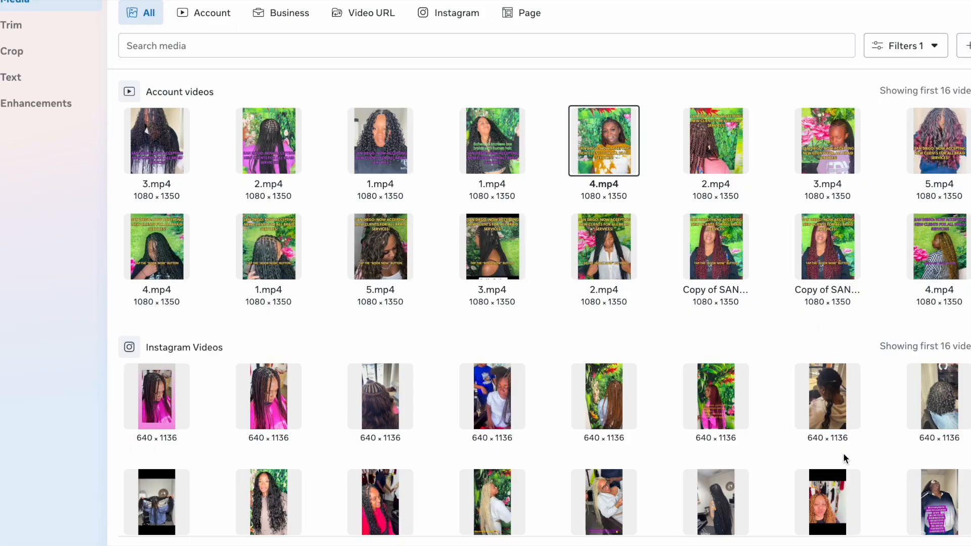
pyautogui.click(968, 544)
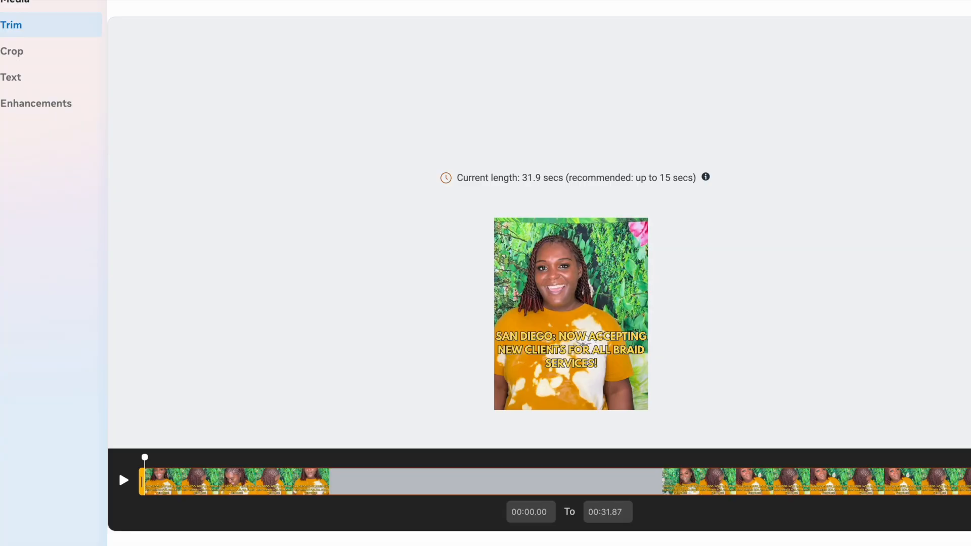
# Keep the video's full length and original crops, continue to the ad's text settings and review the primary text field.
pyautogui.click(968, 543)
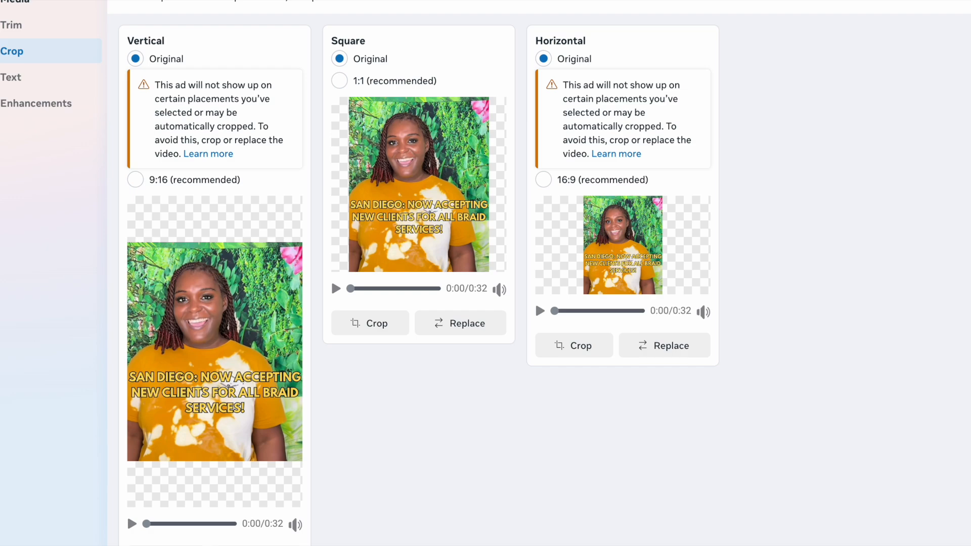
pyautogui.click(969, 543)
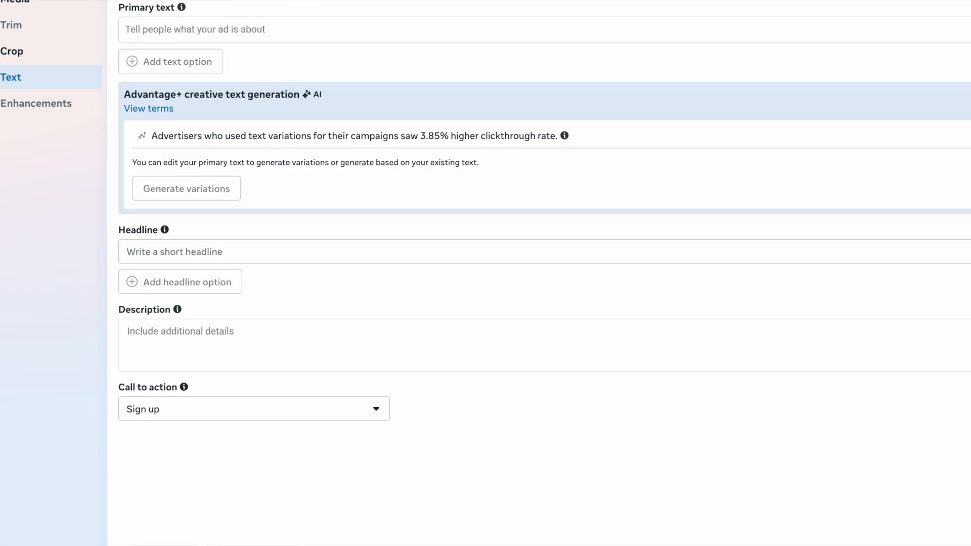
pyautogui.click(224, 36)
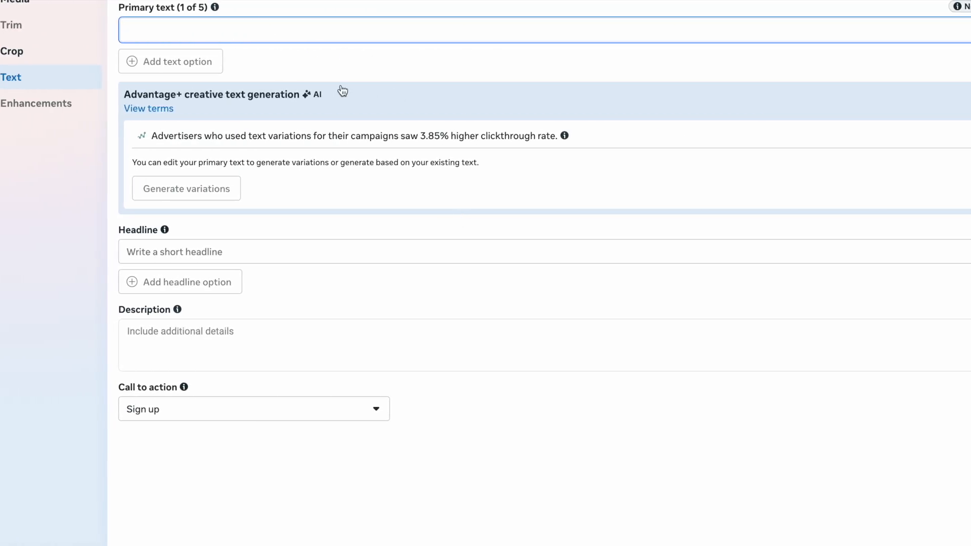
pyautogui.moveTo(215, 7)
pyautogui.moveTo(179, 10); pyautogui.dragTo(211, 10)
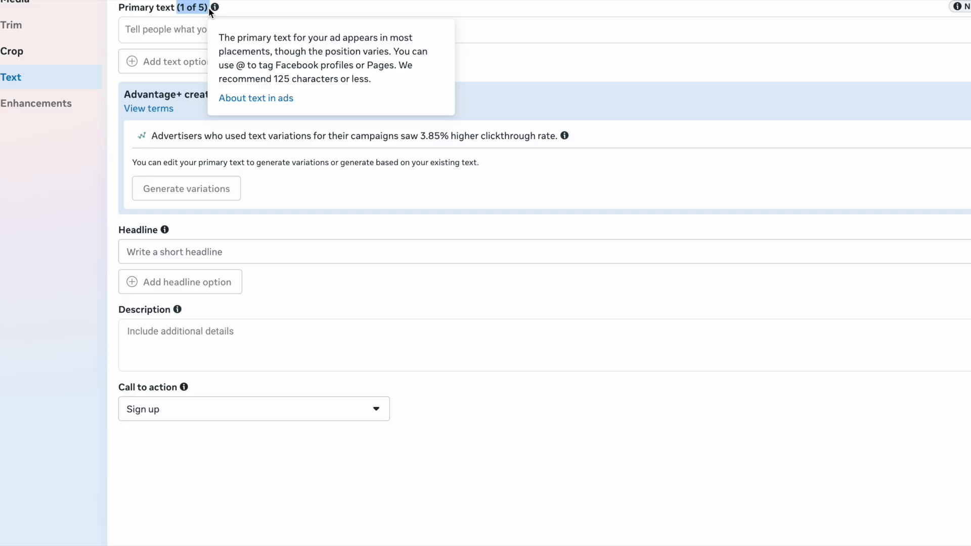
pyautogui.click(186, 31)
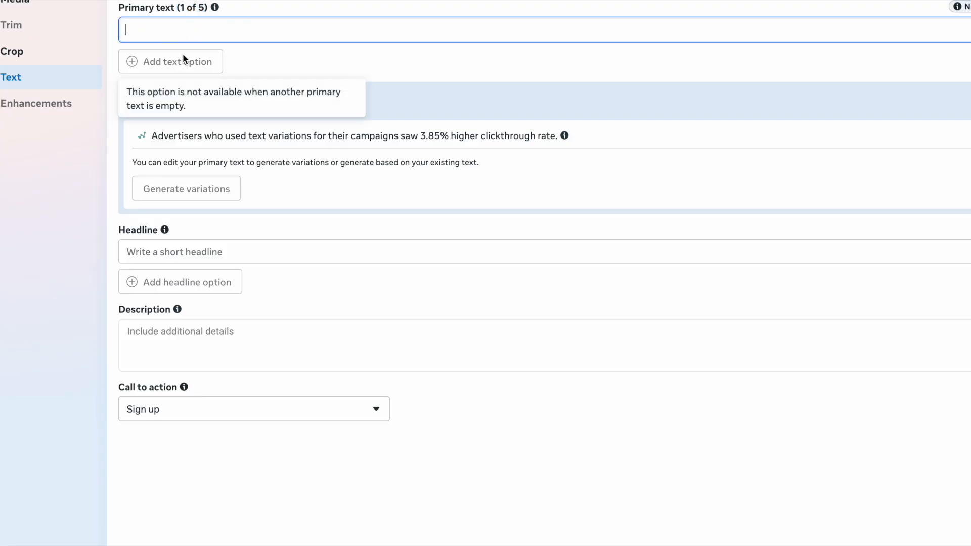
# Enter BOHO KNOTLESS BRAID SPECIAL as the ad's headline.
pyautogui.moveTo(131, 230); pyautogui.dragTo(156, 231)
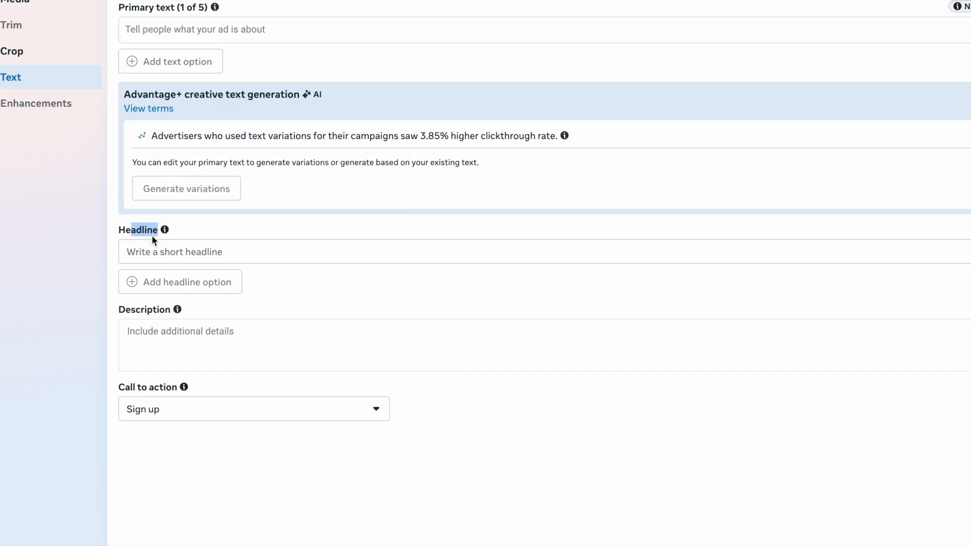
pyautogui.click(157, 253)
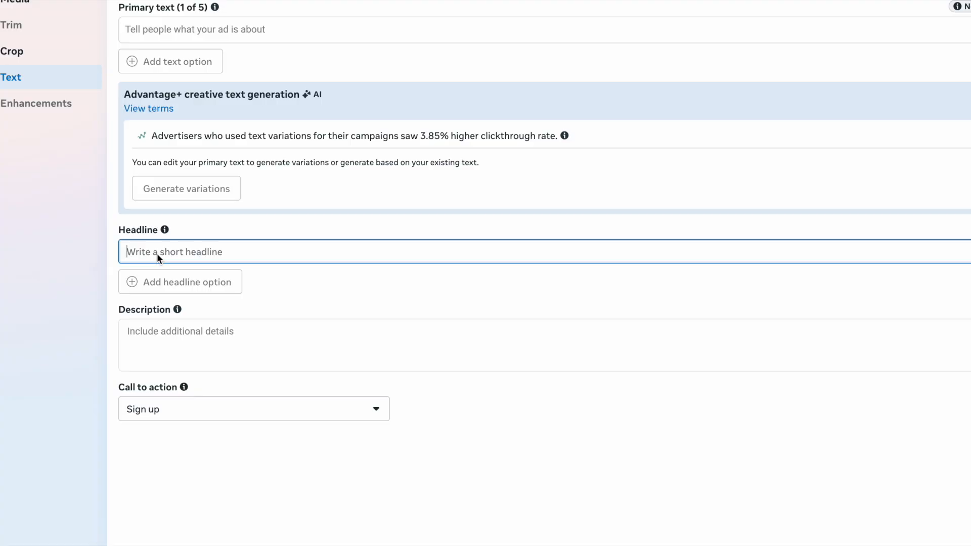
pyautogui.write('BOHO KNOTLESS BRAID ')
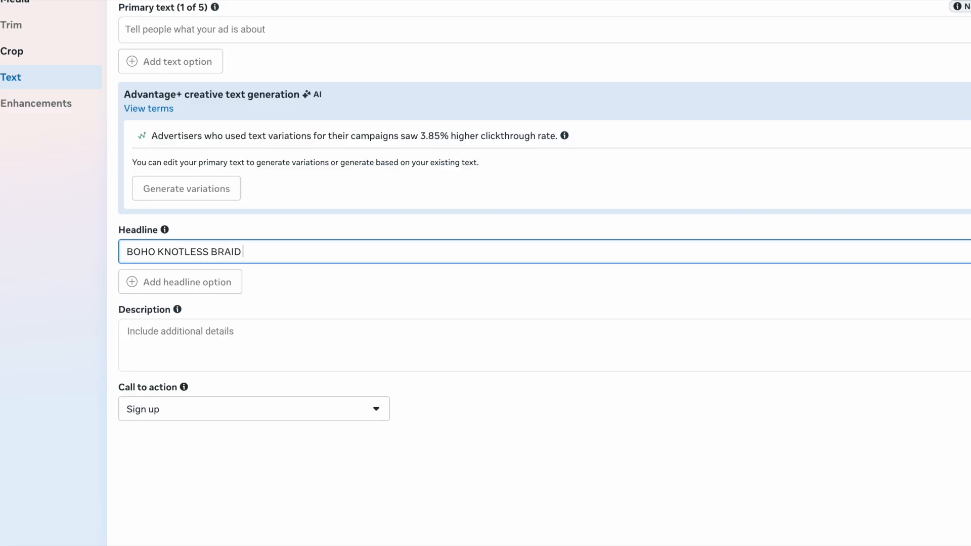
pyautogui.write('SPEICLA')
pyautogui.press('BackSpace')
pyautogui.press('BackSpace')
pyautogui.press('BackSpace')
pyautogui.press('BackSpace')
pyautogui.write('CIAL')
# Add a second headline option for the ad reading BOHO BRAIDS ONLY $200.
pyautogui.click(175, 284)
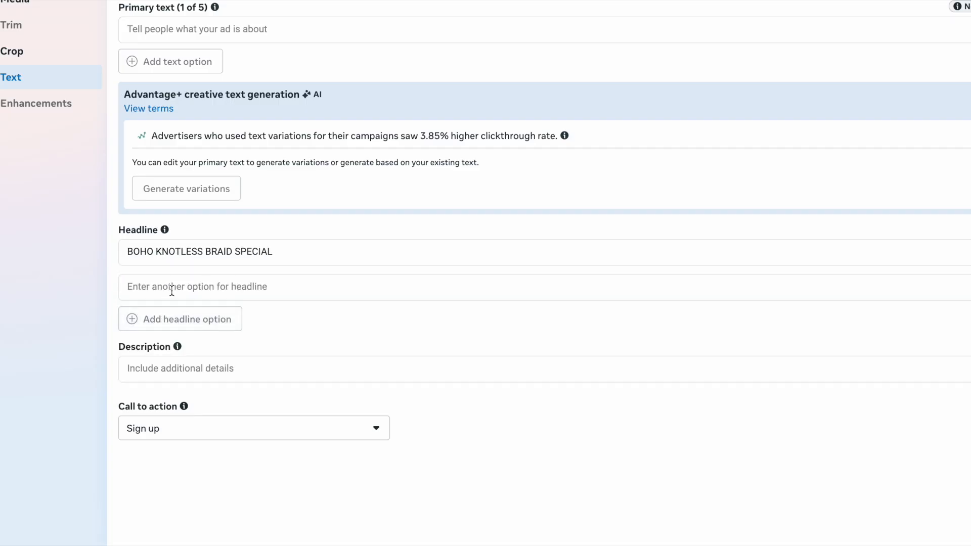
pyautogui.click(171, 288)
pyautogui.write('BOHO BRAIDS ONLY $200')
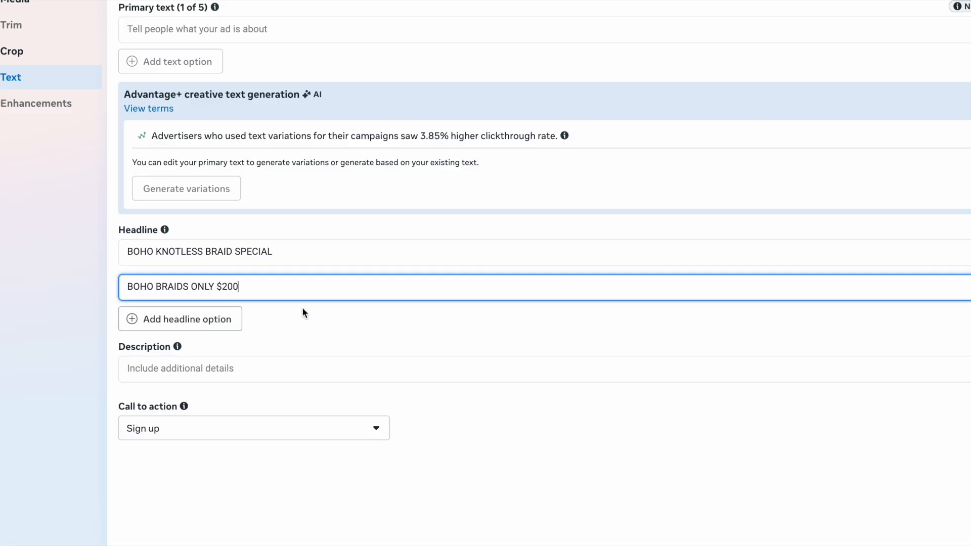
pyautogui.moveTo(276, 252); pyautogui.dragTo(124, 250)
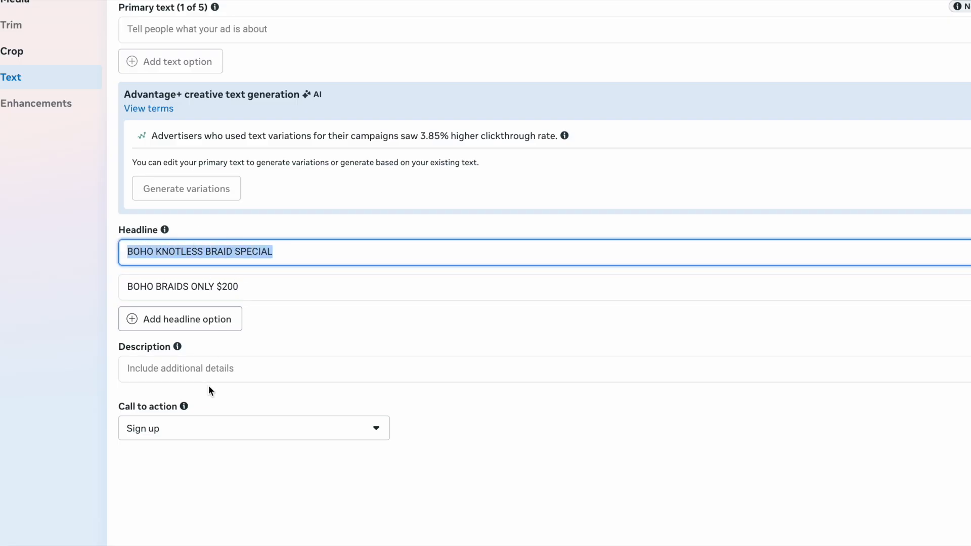
# Set the ad's call to action to Book now.
pyautogui.click(154, 412)
pyautogui.click(200, 430)
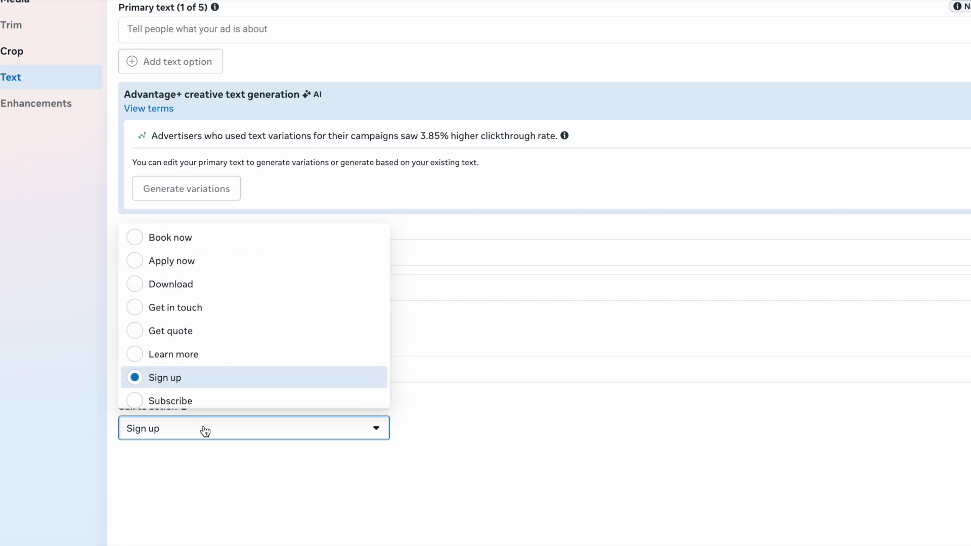
pyautogui.scroll(-1, 195, 333)
pyautogui.scroll(1, 193, 332)
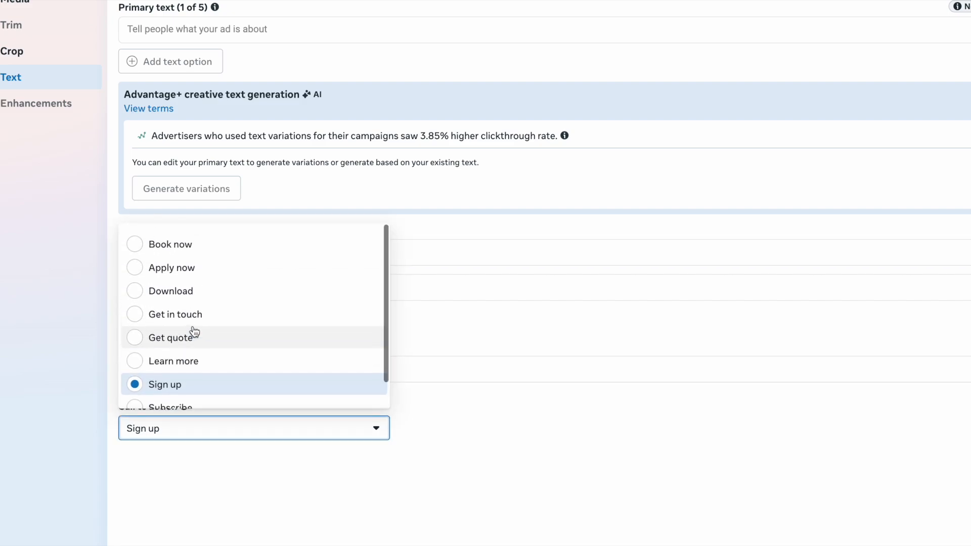
pyautogui.click(181, 240)
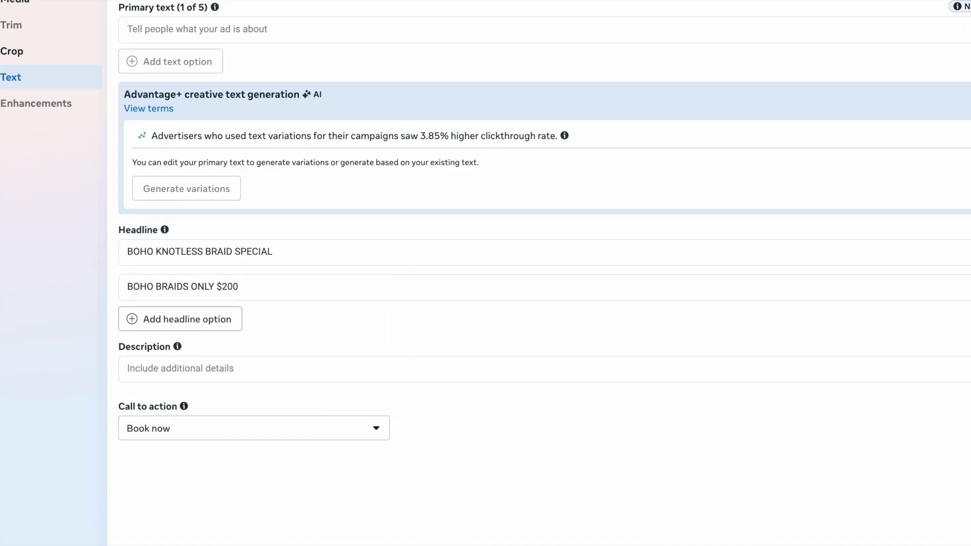
# Rename the ad as YELLOW SHIRT.
pyautogui.scroll(-10, 812, 346)
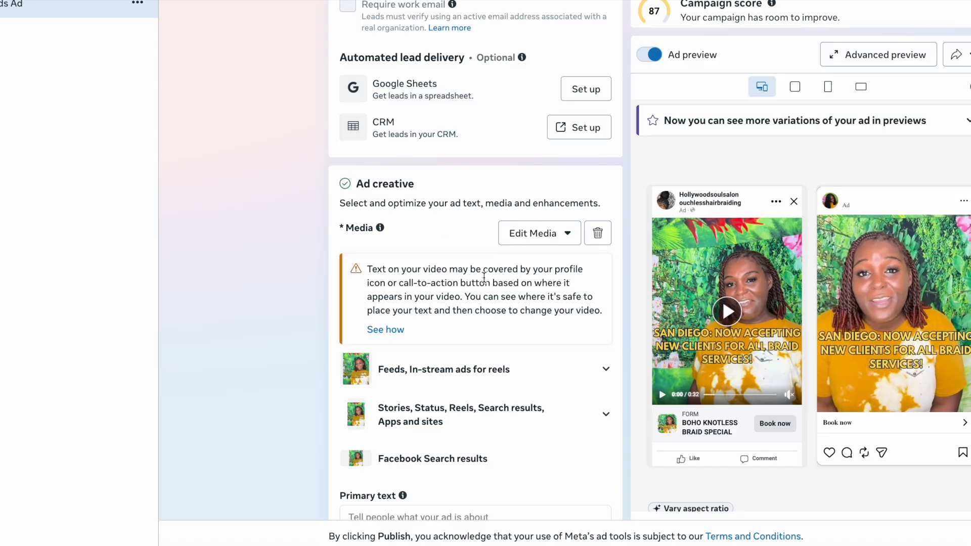
pyautogui.scroll(-3, 486, 277)
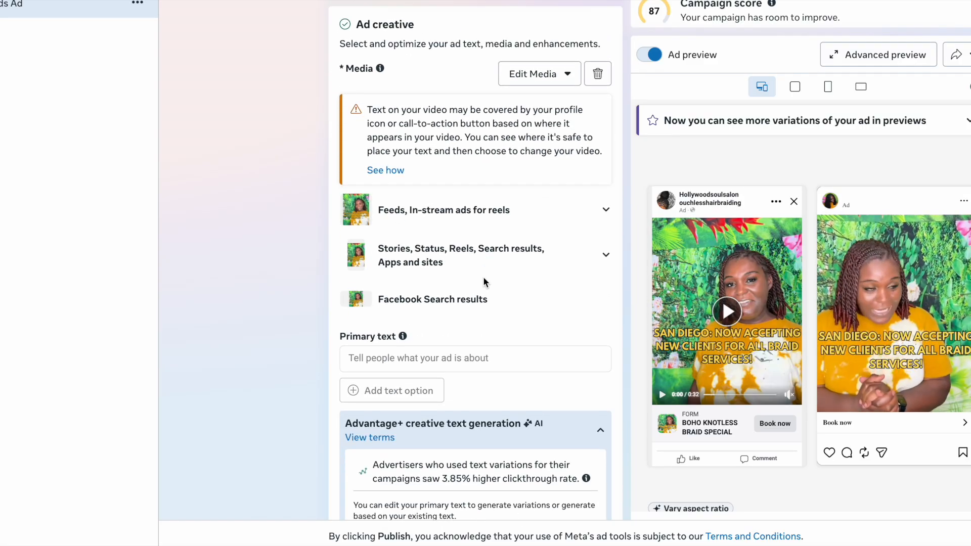
pyautogui.scroll(20, 484, 277)
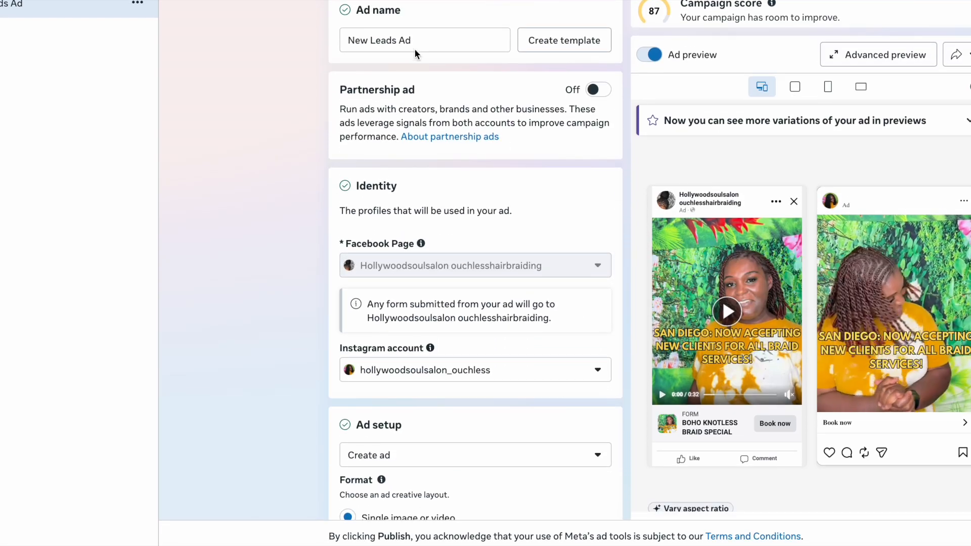
pyautogui.tripleClick(422, 36)
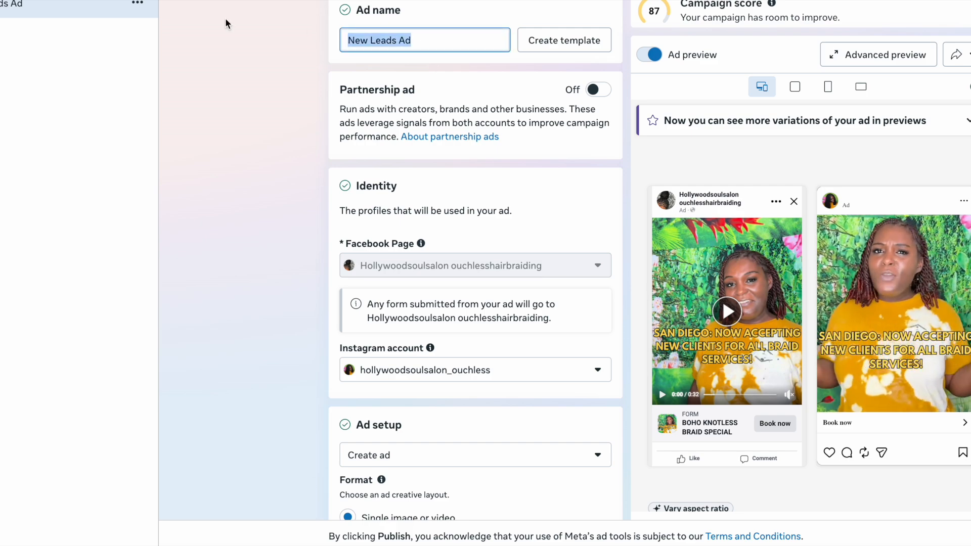
pyautogui.write('YELLOW')
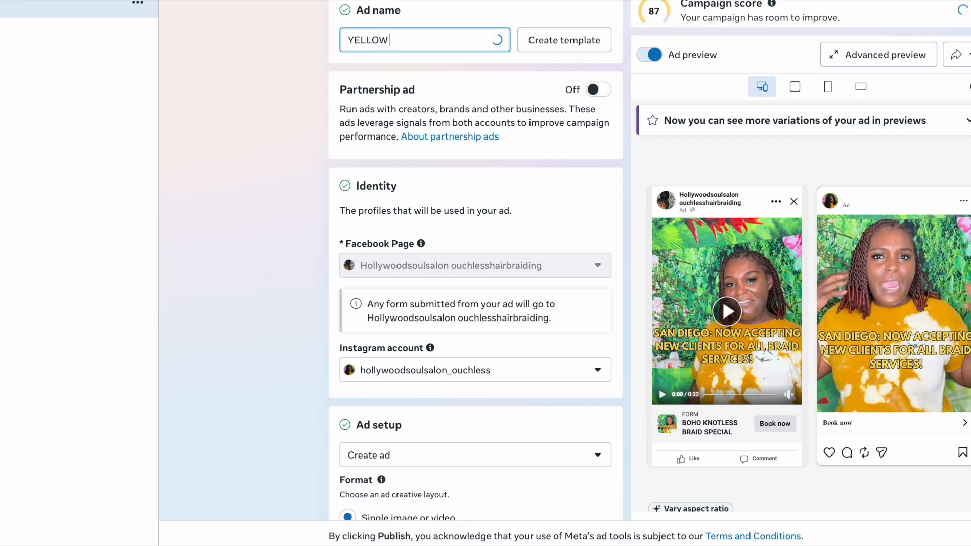
pyautogui.write(' SHIRT')
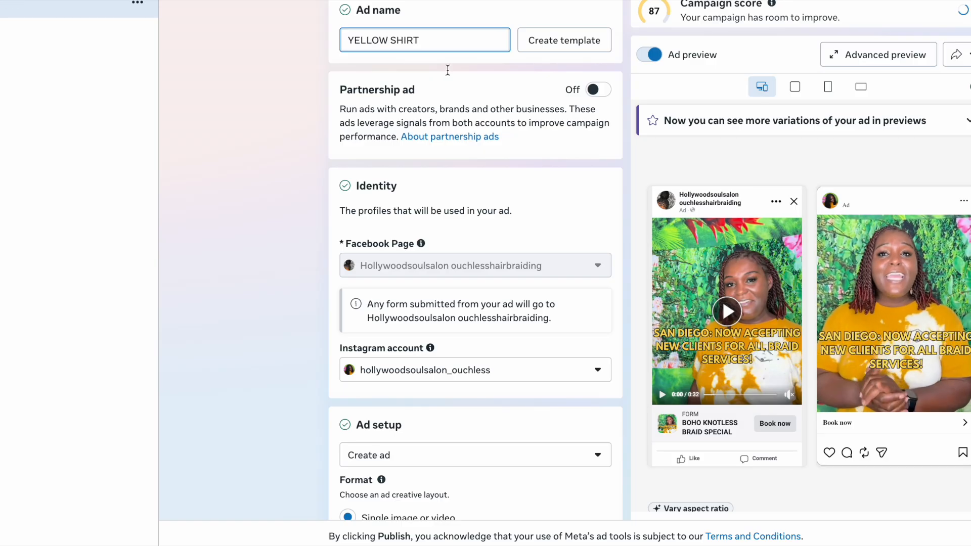
# Start creating a new instant form in the ad's destination settings.
pyautogui.scroll(-8, 466, 177)
pyautogui.scroll(-7, 476, 172)
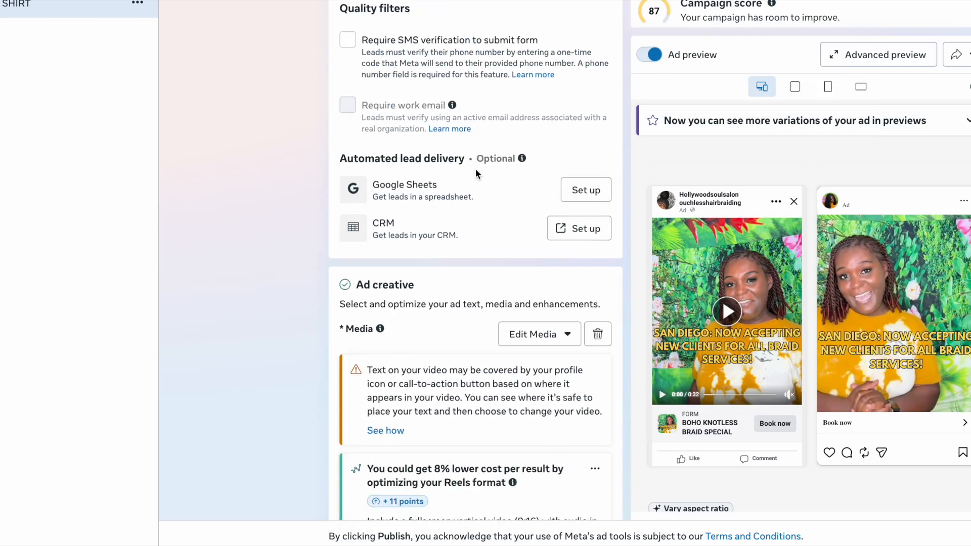
pyautogui.scroll(5, 476, 172)
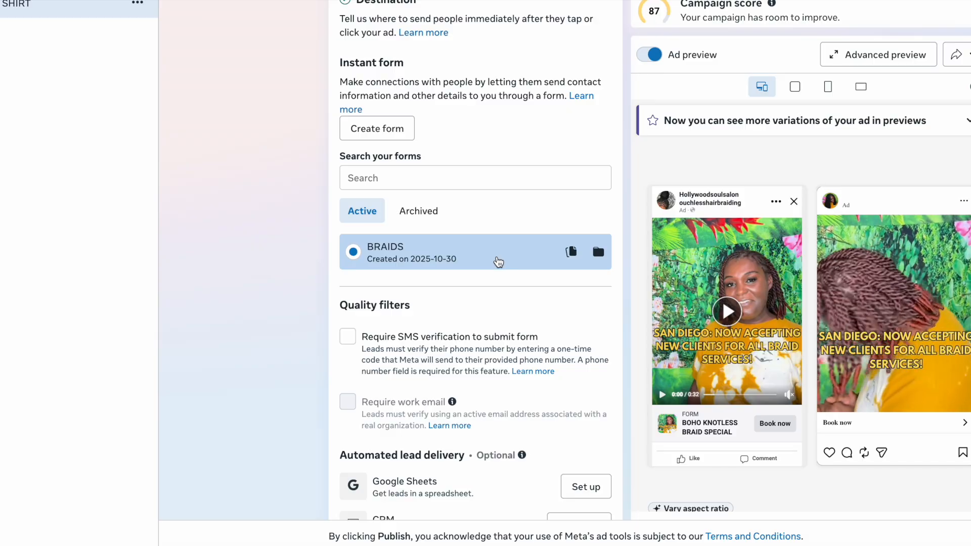
pyautogui.scroll(3, 463, 235)
pyautogui.moveTo(349, 150); pyautogui.dragTo(426, 161)
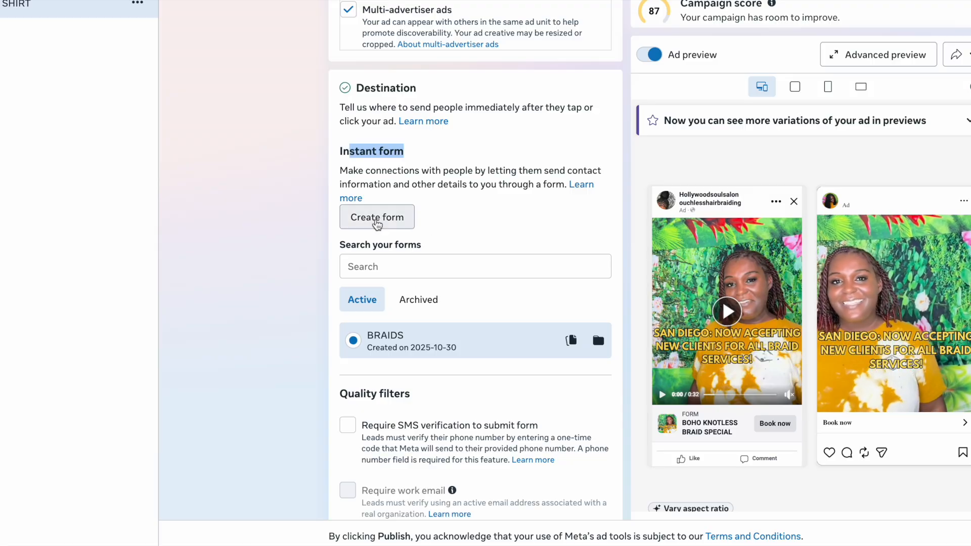
pyautogui.click(377, 223)
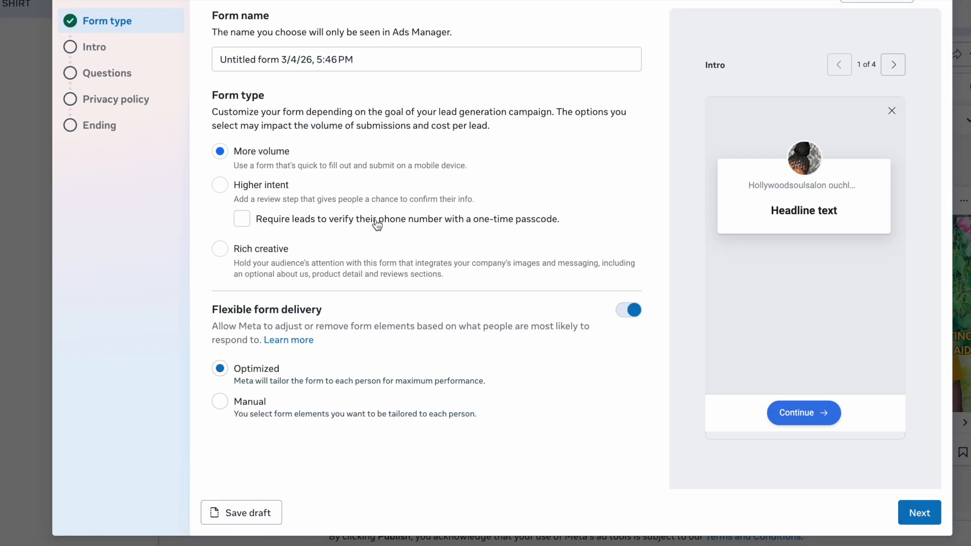
# Name the new instant form NEW BOHO SPECIAL 3/4.
pyautogui.moveTo(367, 57); pyautogui.dragTo(250, 44)
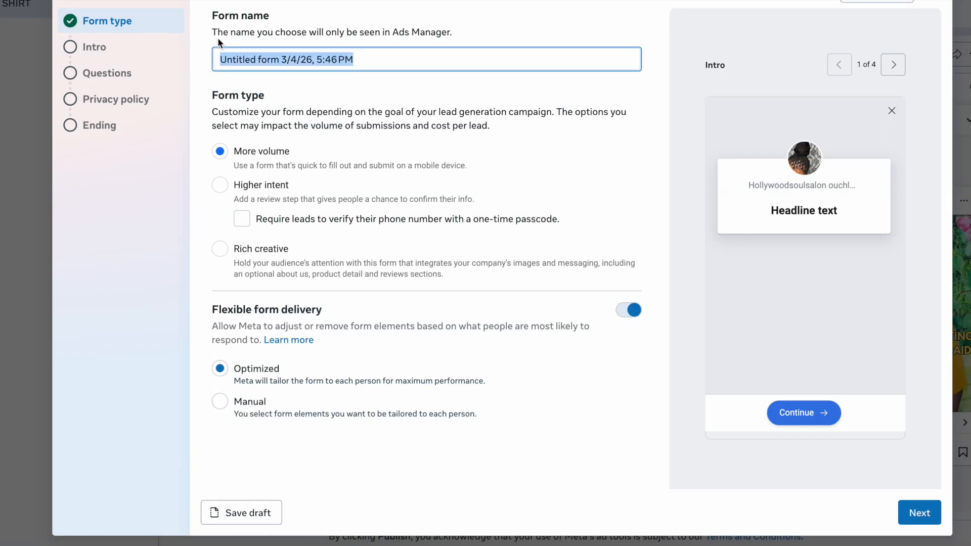
pyautogui.write('NEW BOHO SPECIAL')
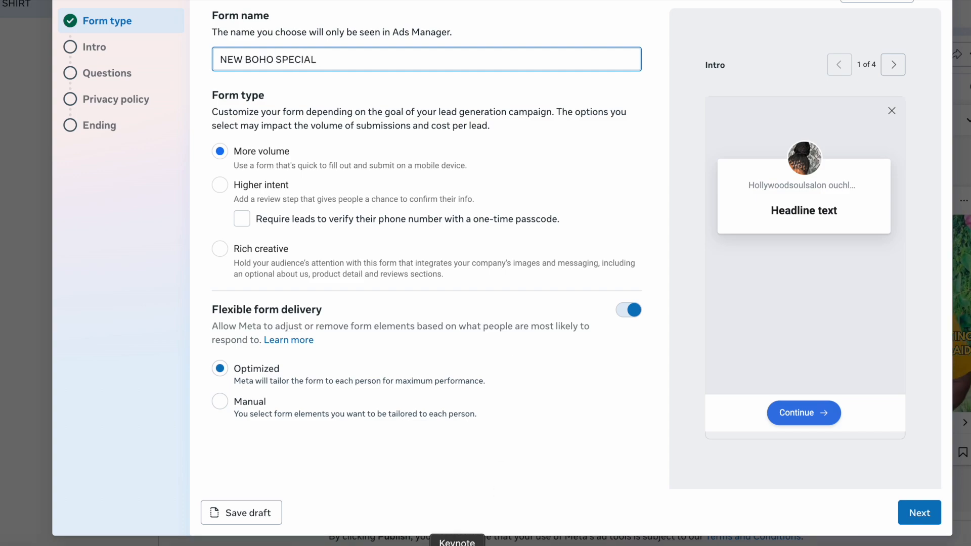
pyautogui.write(' 3/9')
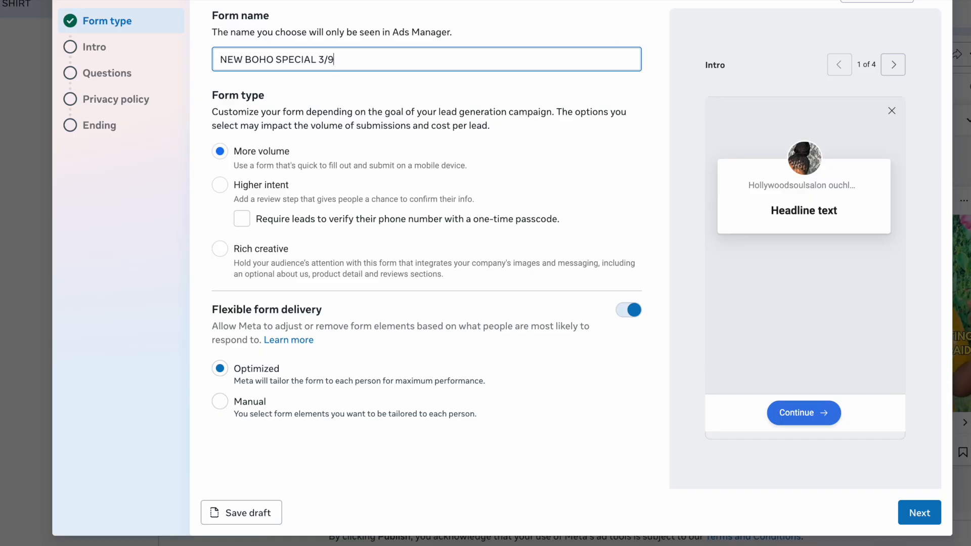
pyautogui.press('BackSpace')
pyautogui.press('BackSpace')
pyautogui.write('/4')
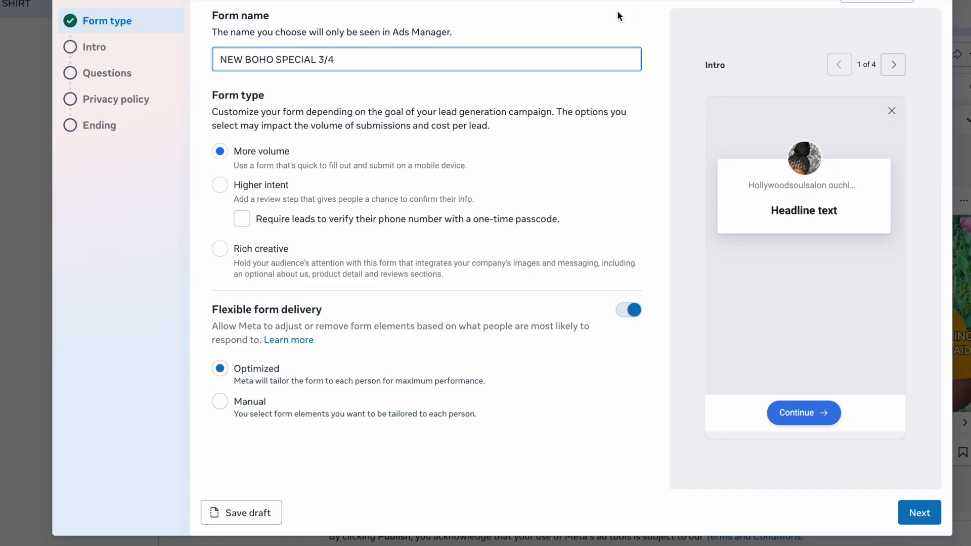
# Require leads to verify their phone number with a one-time passcode and continue to the form's intro settings.
pyautogui.moveTo(279, 225); pyautogui.dragTo(464, 228)
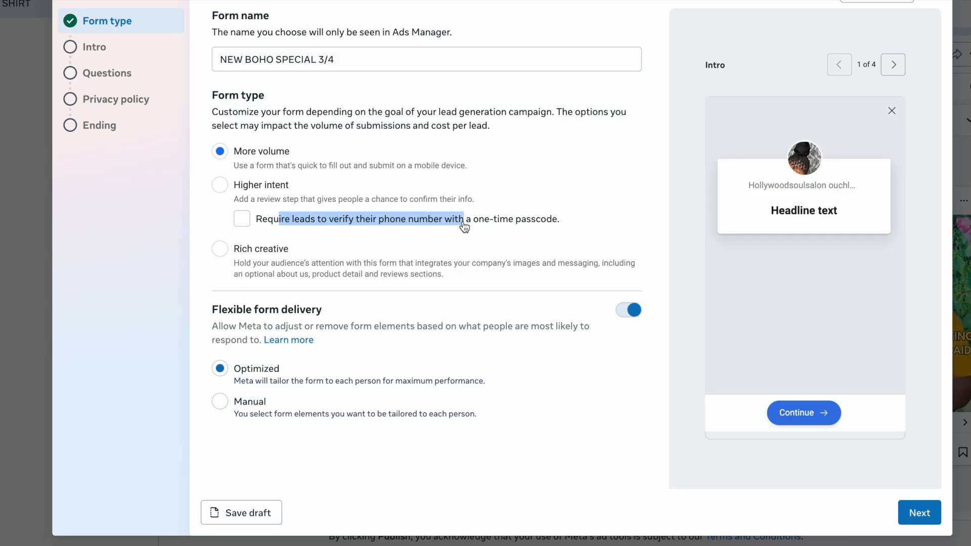
pyautogui.click(242, 217)
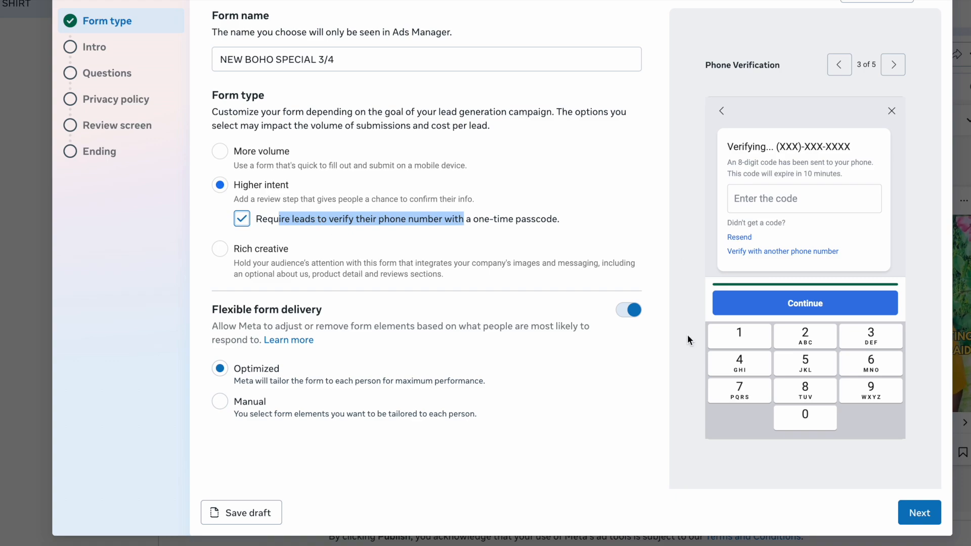
pyautogui.click(936, 524)
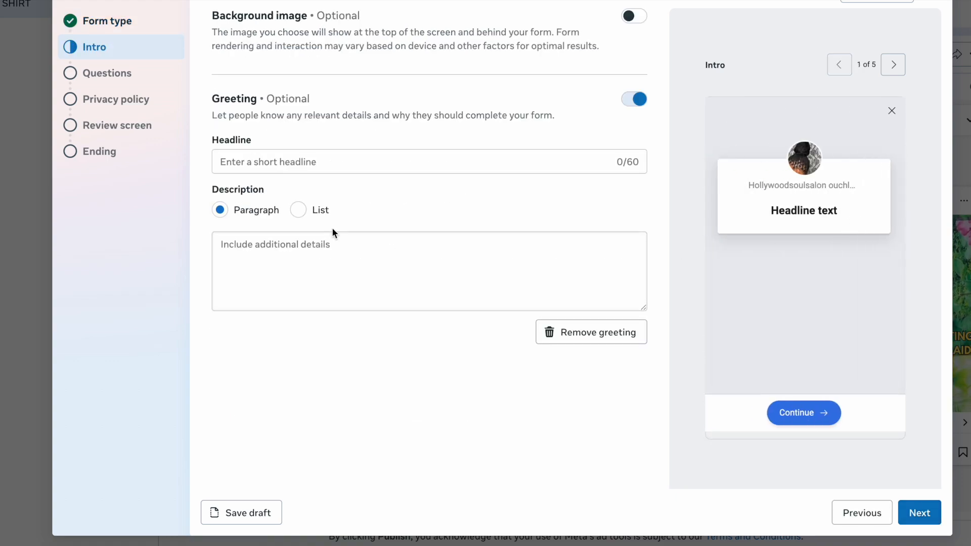
# Enter BOHO KNOTLESS BRAID SPEICAL as the form's greeting headline and start on the greeting description.
pyautogui.click(280, 163)
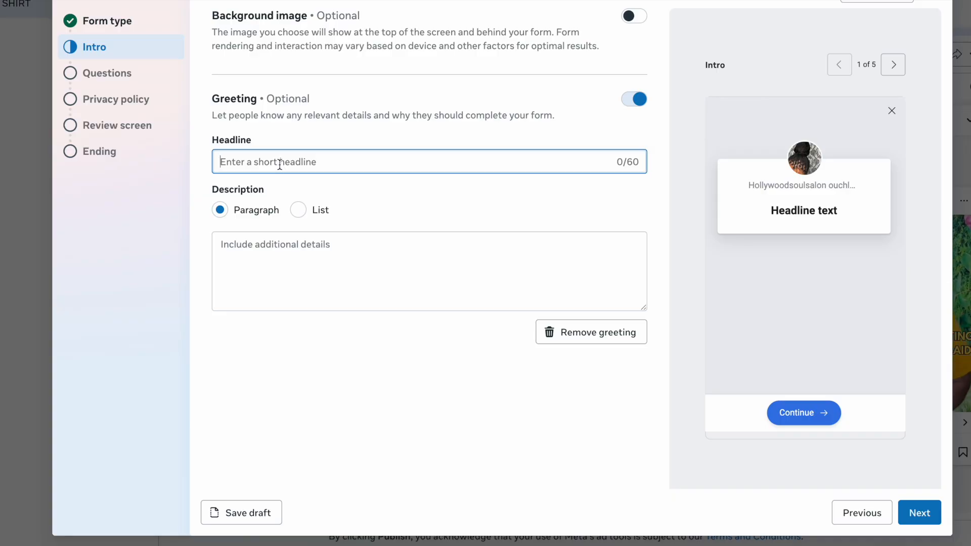
pyautogui.write('BOHO ')
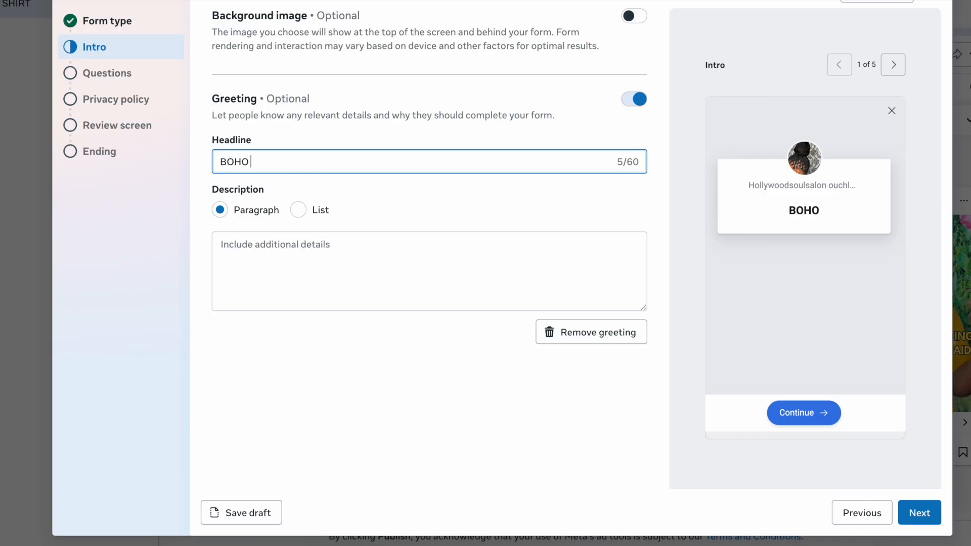
pyautogui.write('KNOTLESS BRAID S')
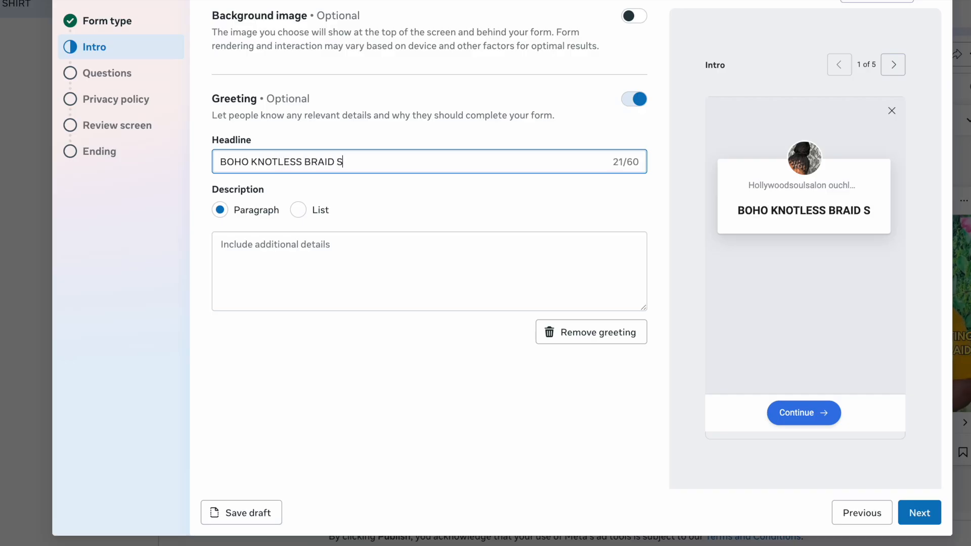
pyautogui.write('PEICAL')
pyautogui.click(268, 244)
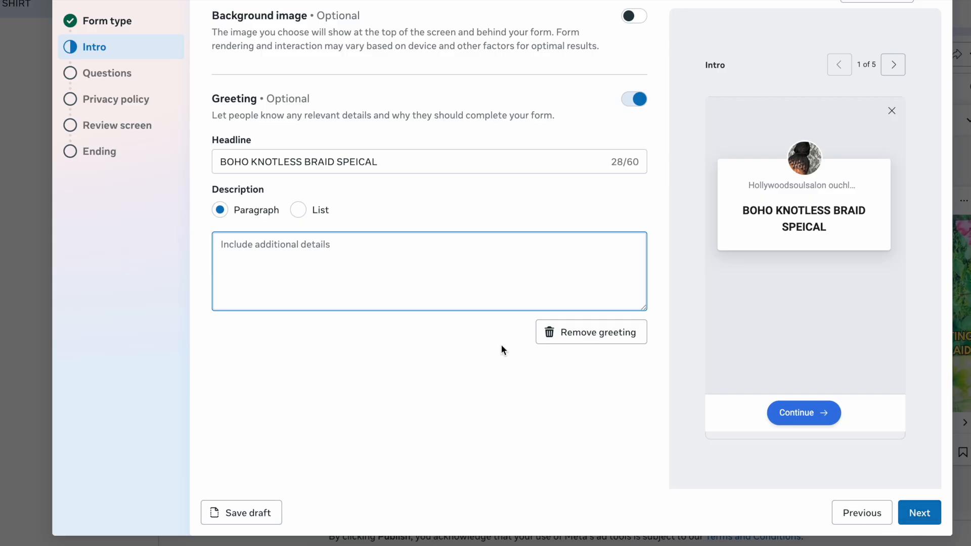
# Enter BLAH BLAH as the greeting description and FILL THIS FOR OUT! as the description of the contact information section.
pyautogui.write('BLAH BLAH')
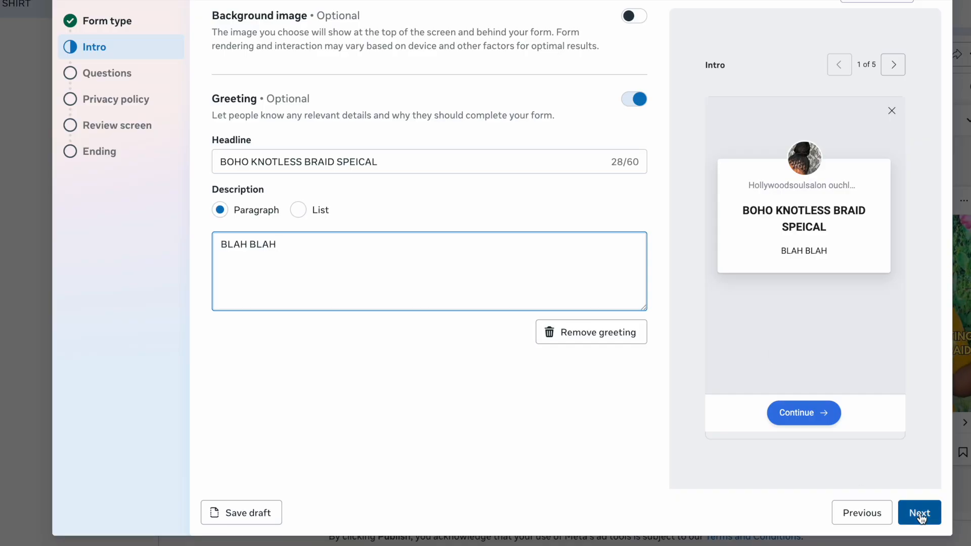
pyautogui.click(921, 518)
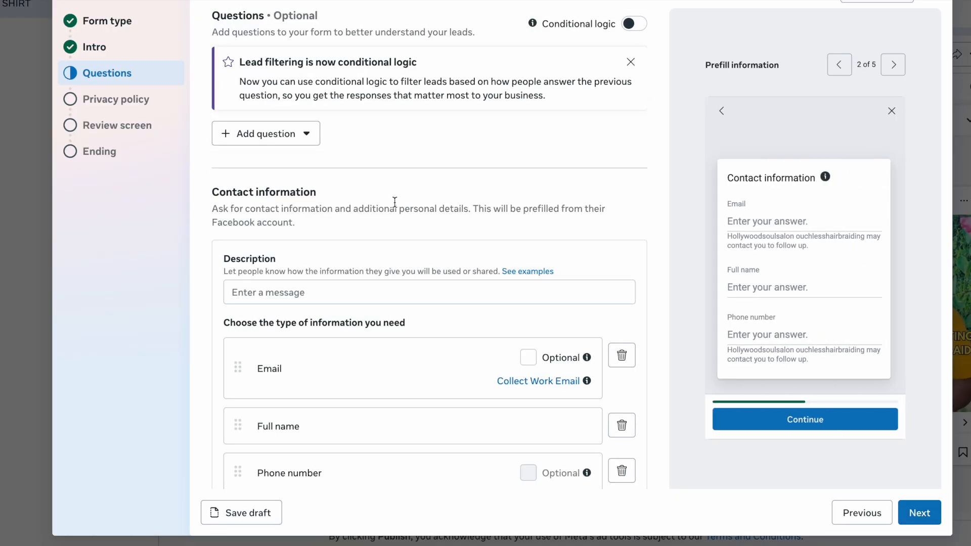
pyautogui.scroll(-1, 394, 201)
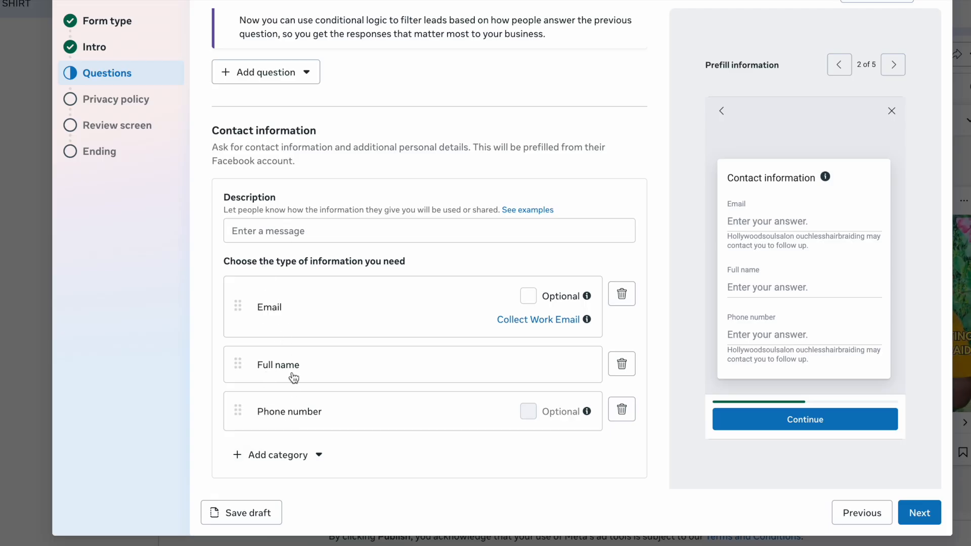
pyautogui.click(286, 231)
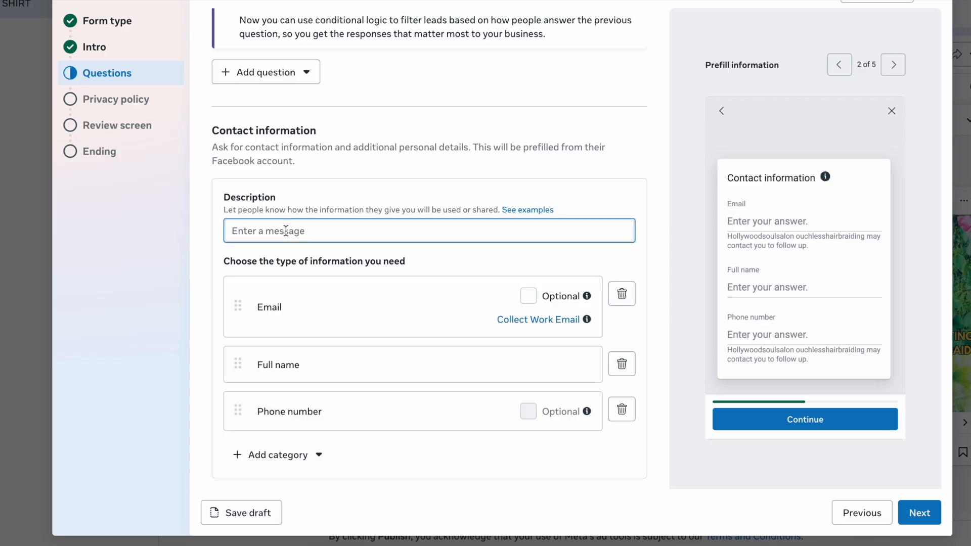
pyautogui.write('FILL THIS ')
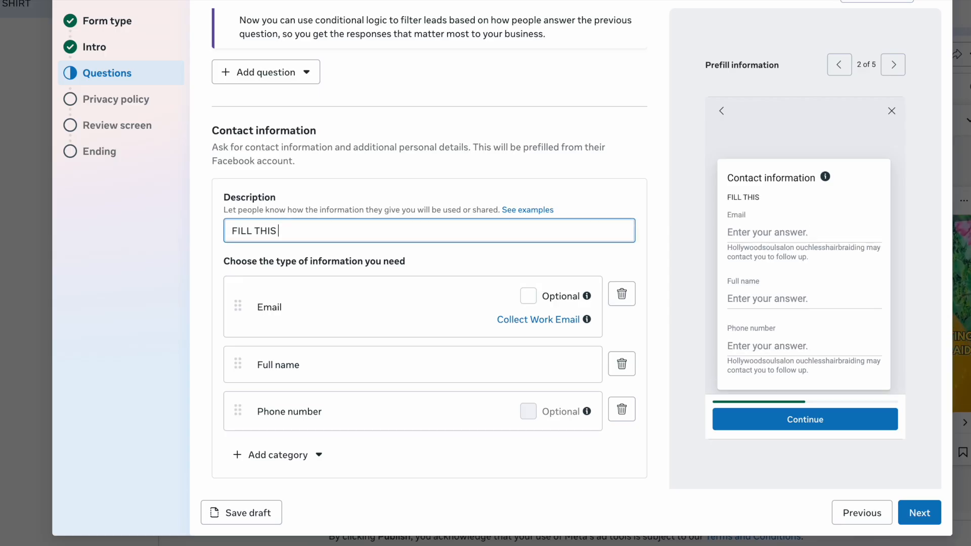
pyautogui.write('FOR OUT!')
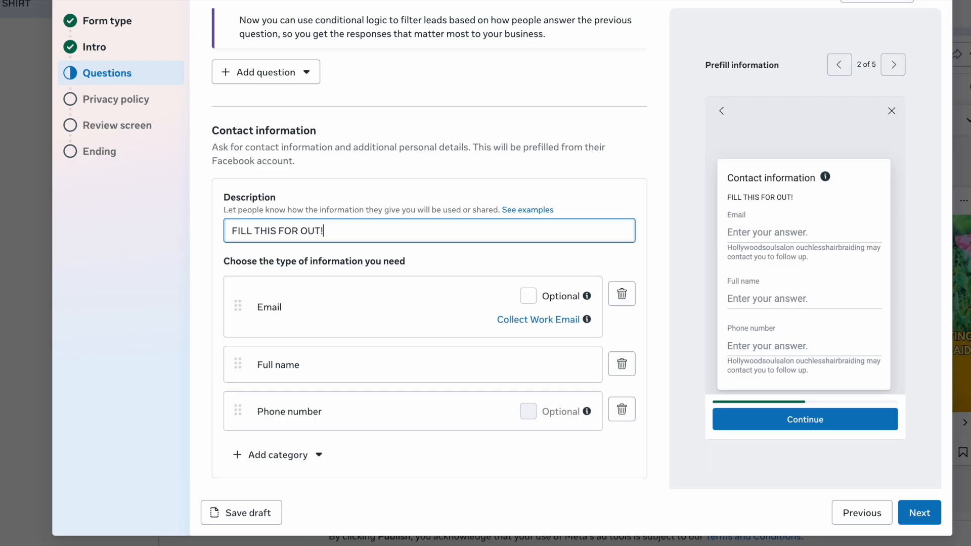
# Add a short answer question to the form asking WHEN WOULD YOU LIKE TO COME IN?
pyautogui.scroll(2, 355, 202)
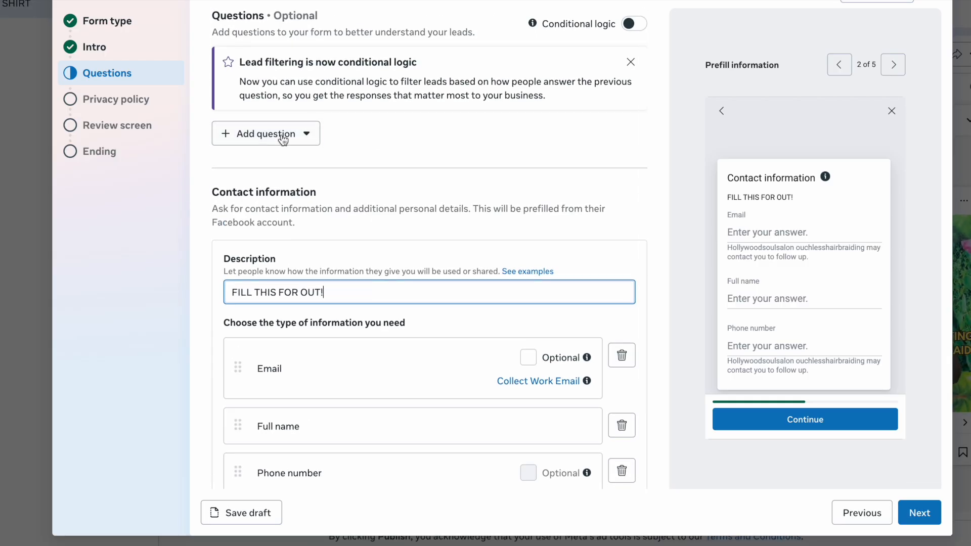
pyautogui.click(275, 137)
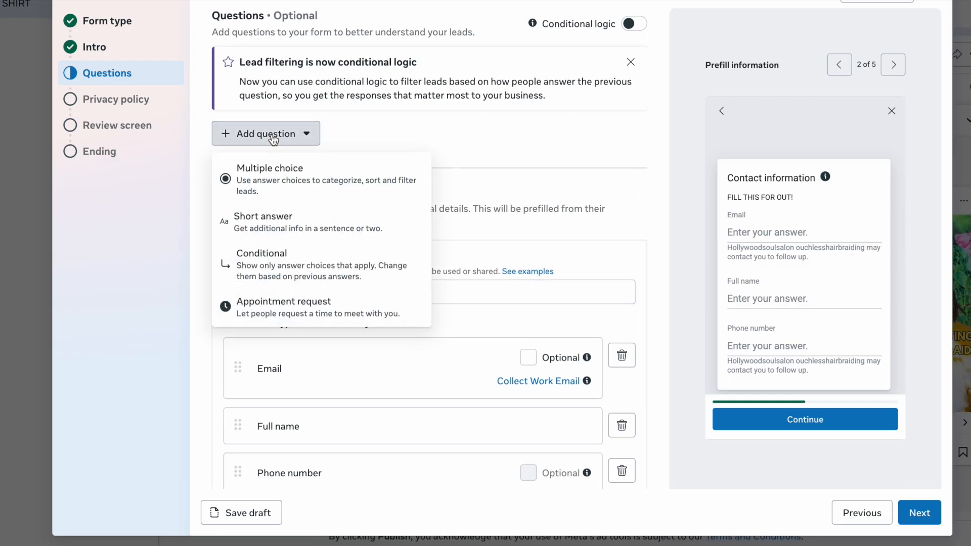
pyautogui.click(260, 219)
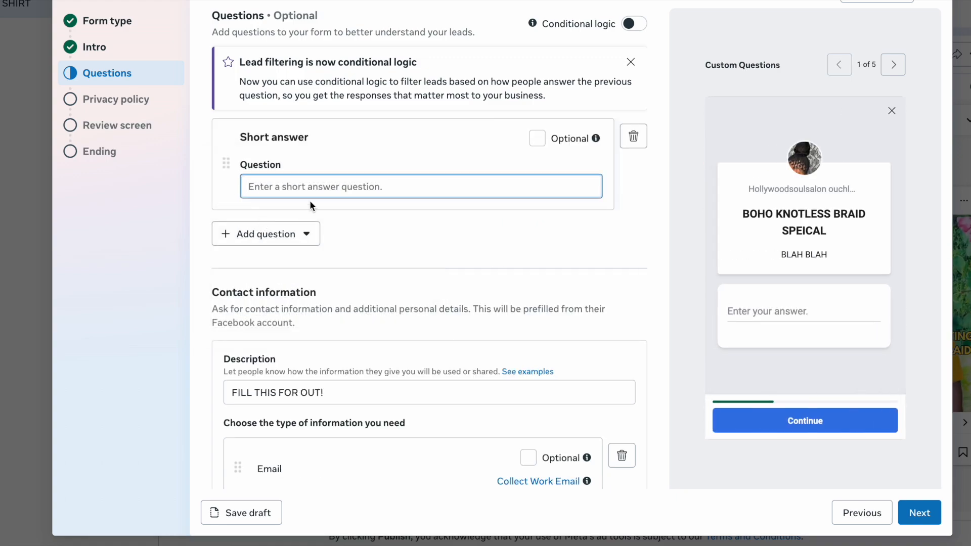
pyautogui.write('WHEN WOUL')
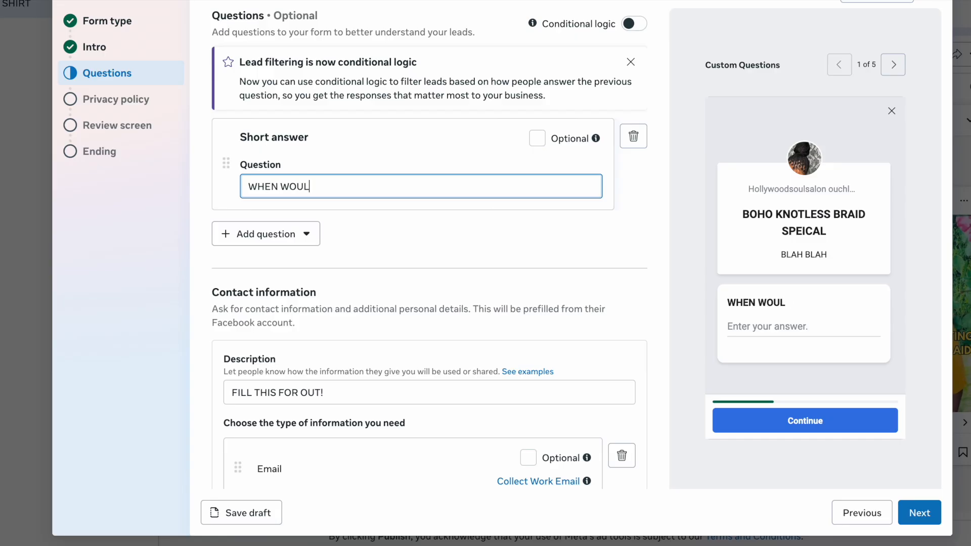
pyautogui.write('D YOU LIKE TO COME')
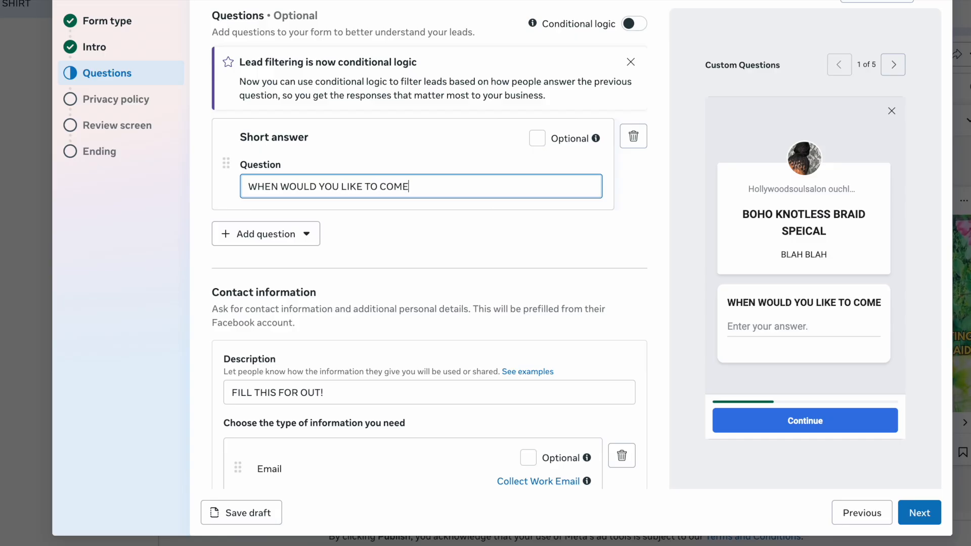
pyautogui.write(' IN?')
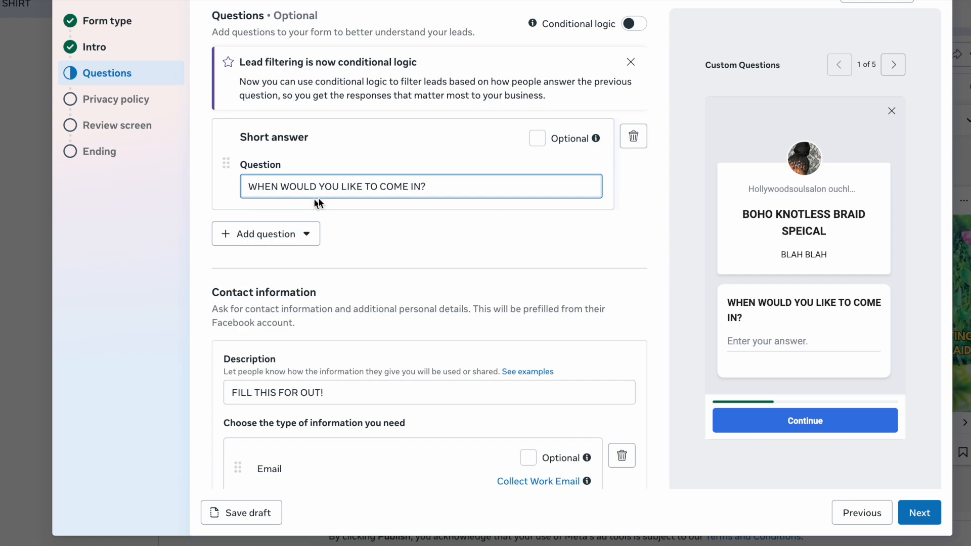
# Add a second short answer question asking WHAT TYPE OF BRAIDS WOULD YOU LIKE?
pyautogui.click(289, 234)
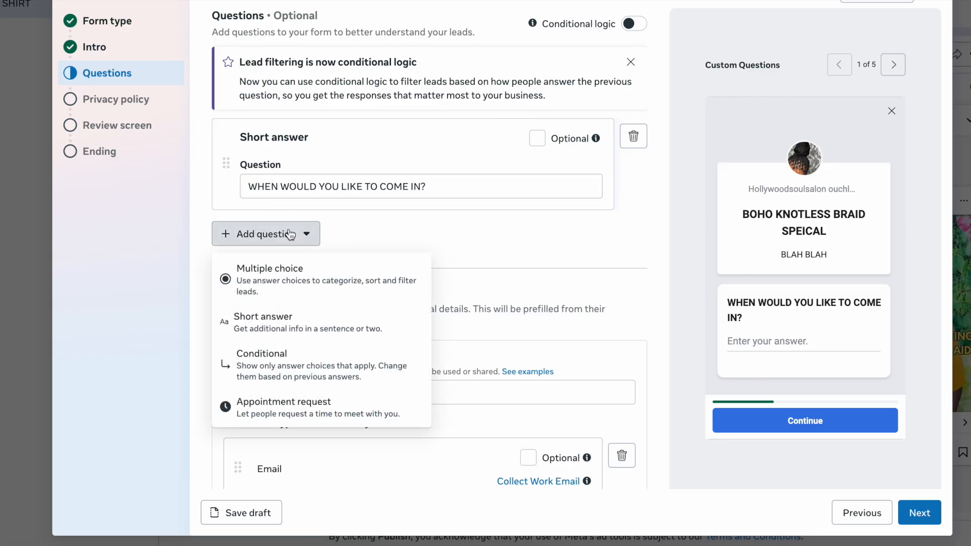
pyautogui.click(276, 323)
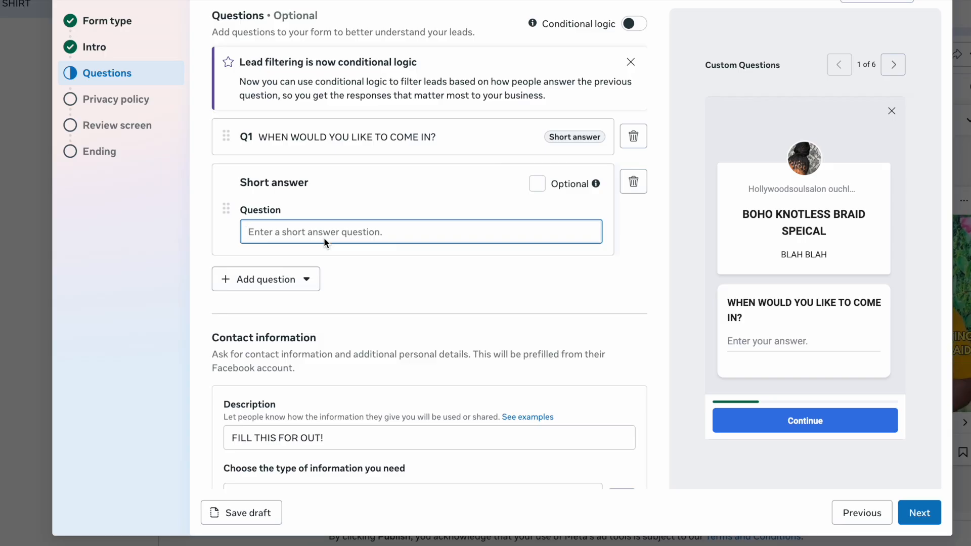
pyautogui.write('WHAT T')
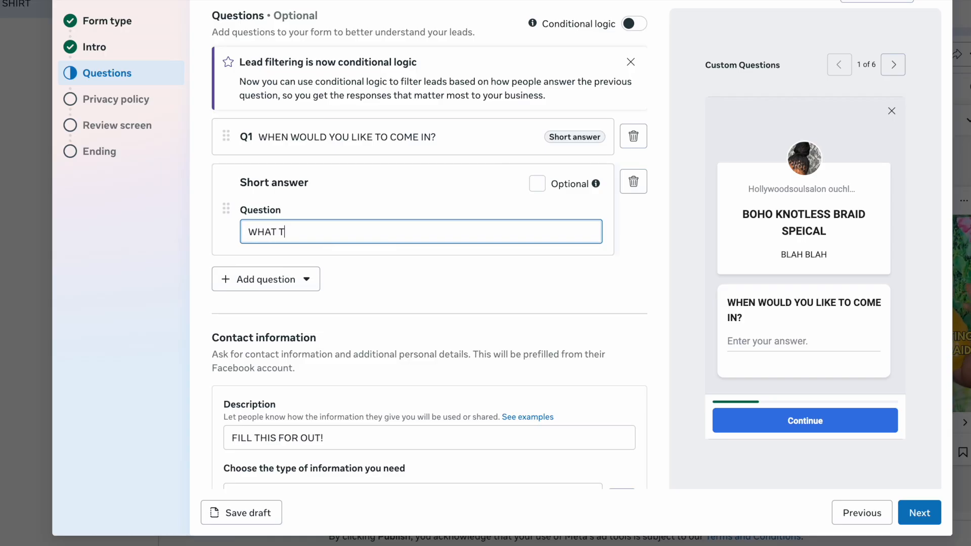
pyautogui.write('YPE OF ')
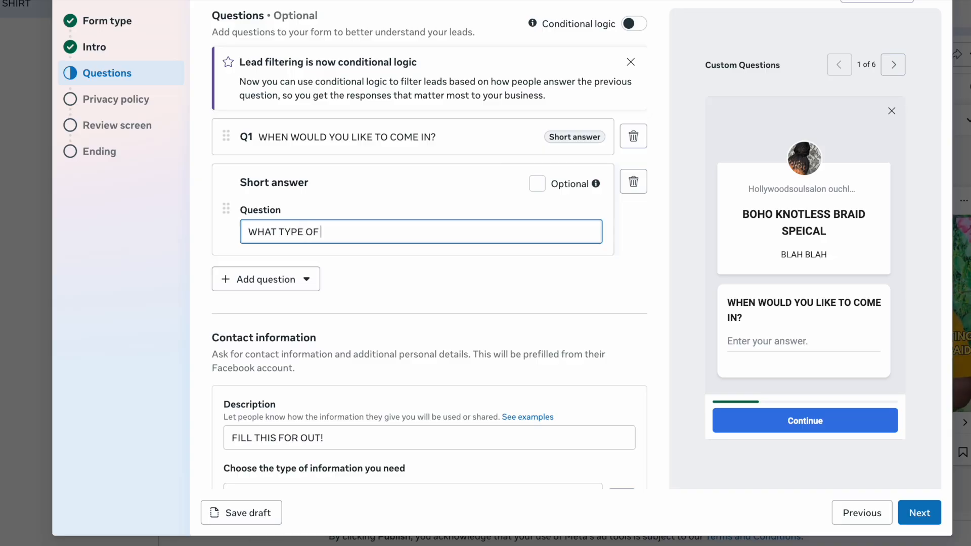
pyautogui.write('BRAIDS WOULD YOU LIKE?')
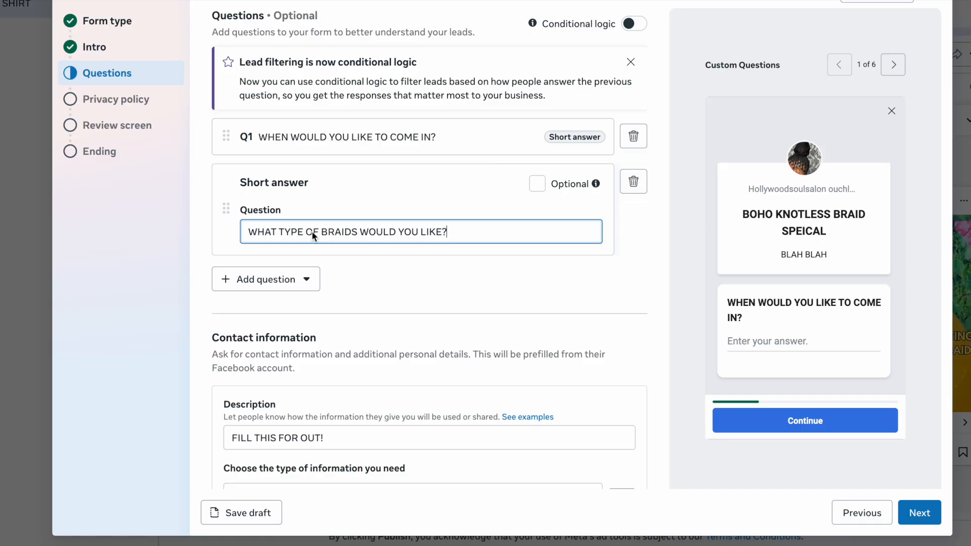
# Add a third short answer question: THERE IS A $25 DEPOSIT FOR THIS SERVICE, ARE YOU ABLE TO PAY A DEPOSIT?
pyautogui.click(290, 278)
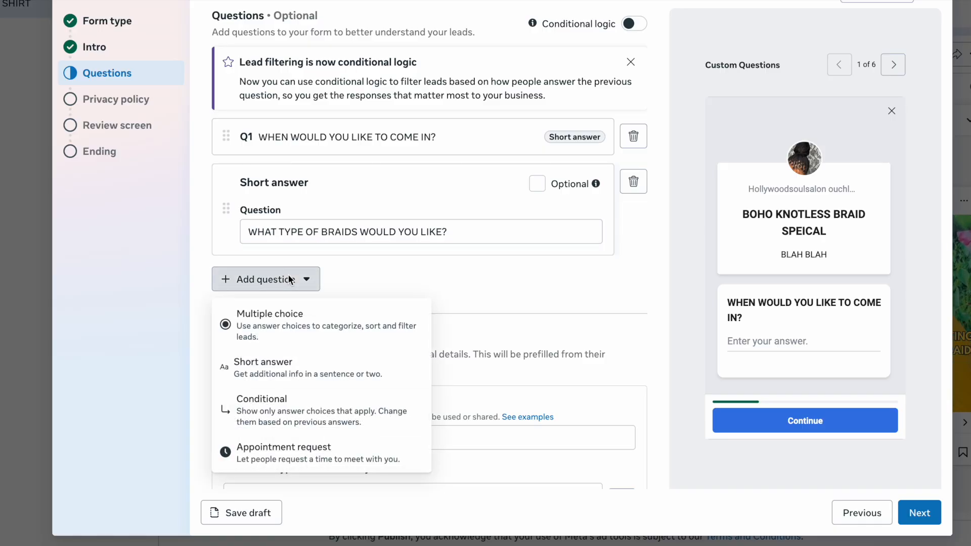
pyautogui.click(259, 361)
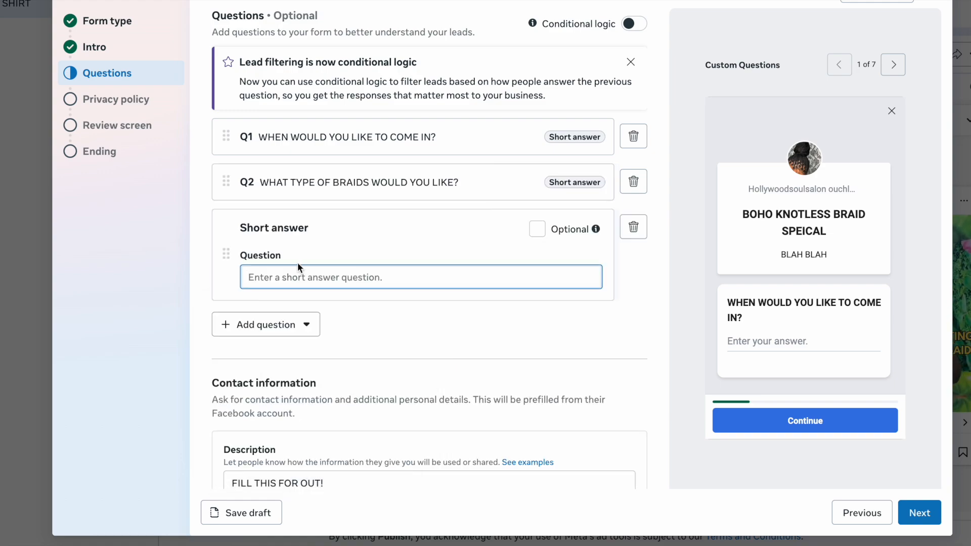
pyautogui.write('THER')
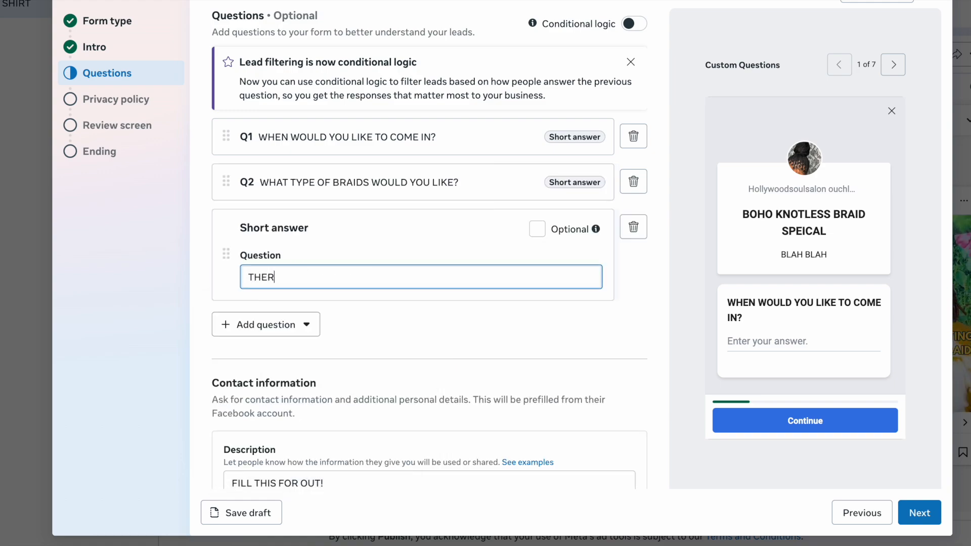
pyautogui.write('E IS A ')
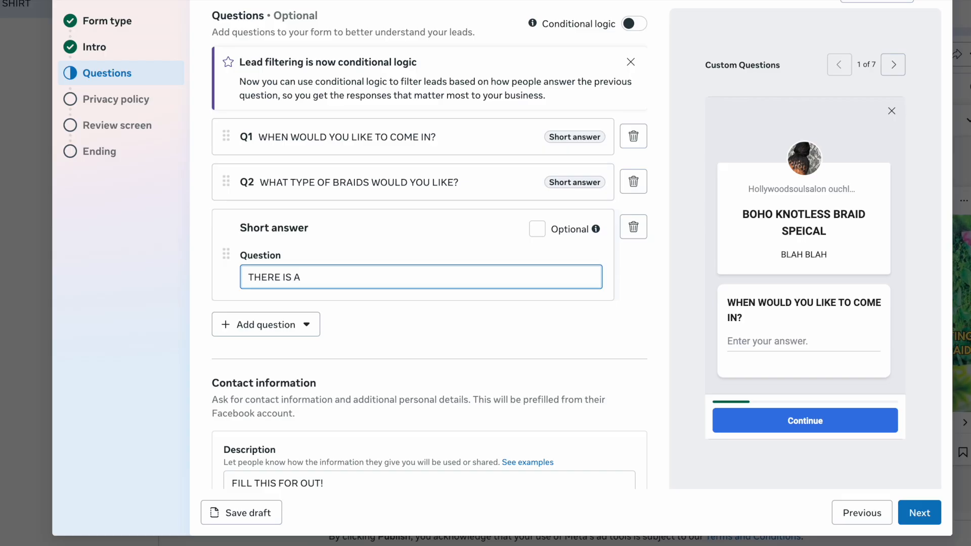
pyautogui.write('$25 DEPOSIT FOR THIS SERVICE, ARE YOU ABLE TO ')
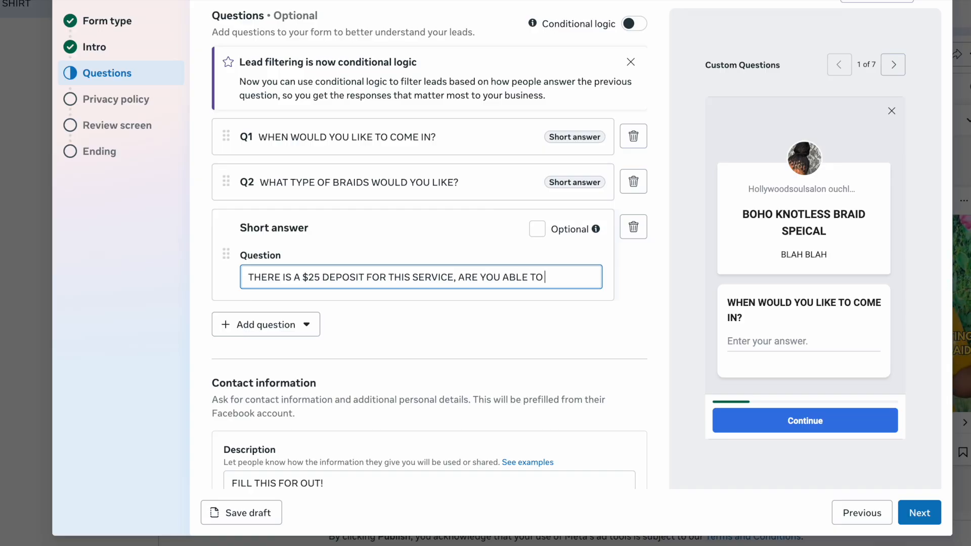
pyautogui.write('PAY')
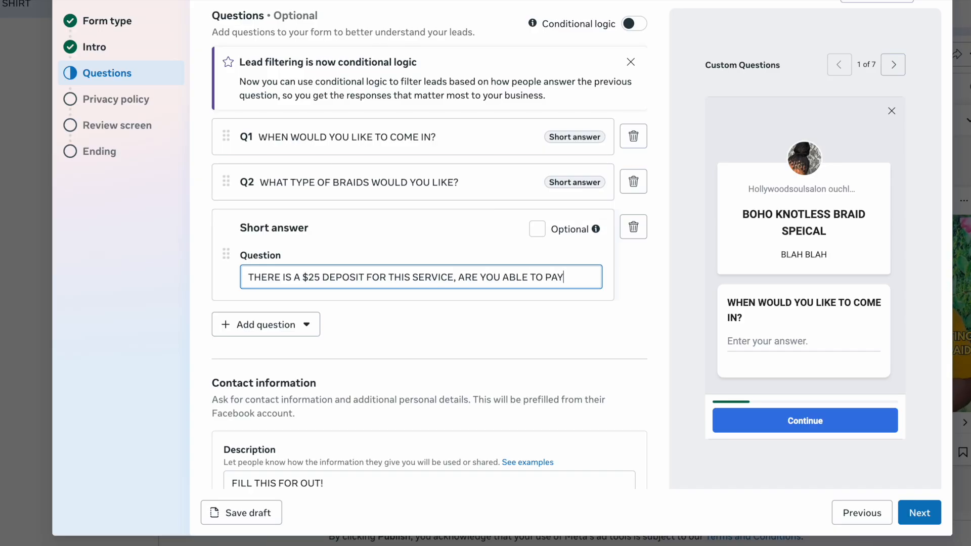
pyautogui.write(' A DEPOSI')
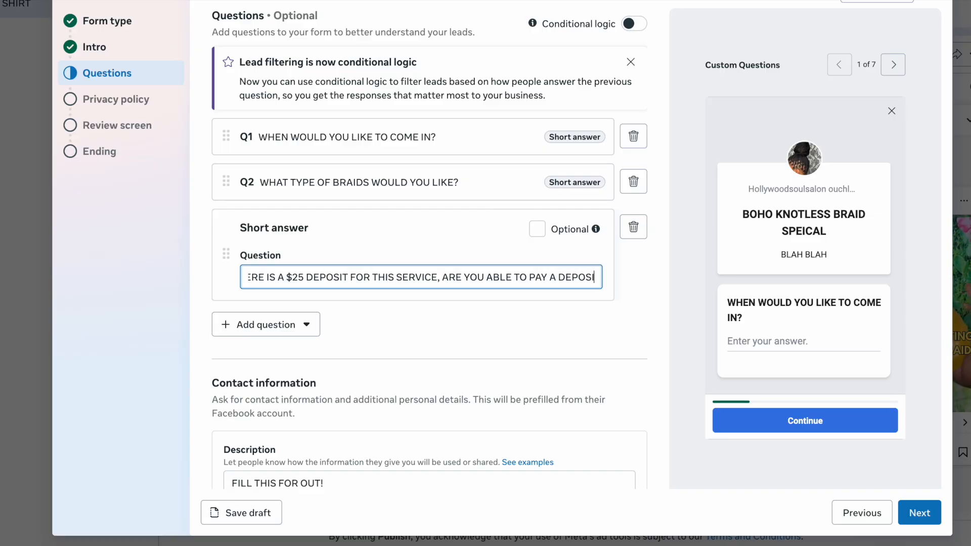
pyautogui.write('T?')
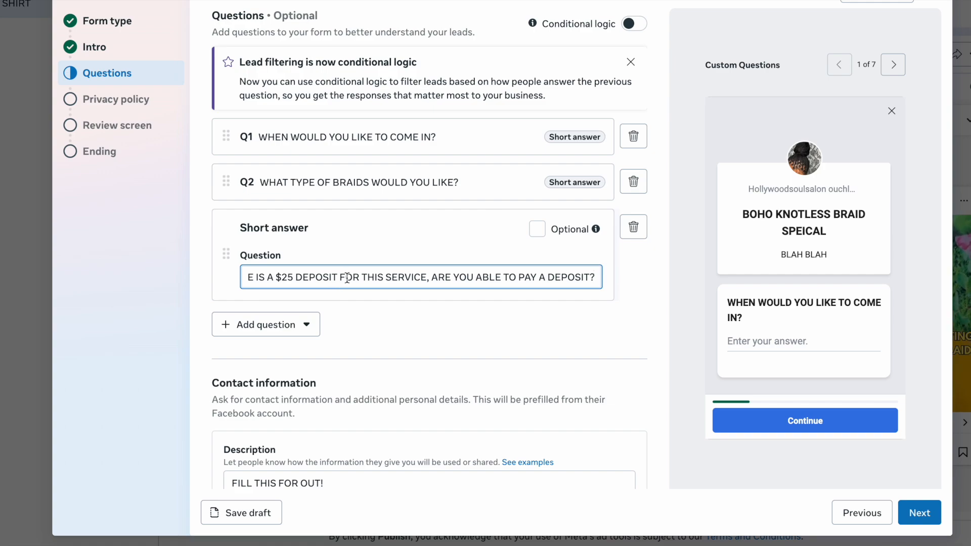
pyautogui.moveTo(544, 25); pyautogui.dragTo(585, 29)
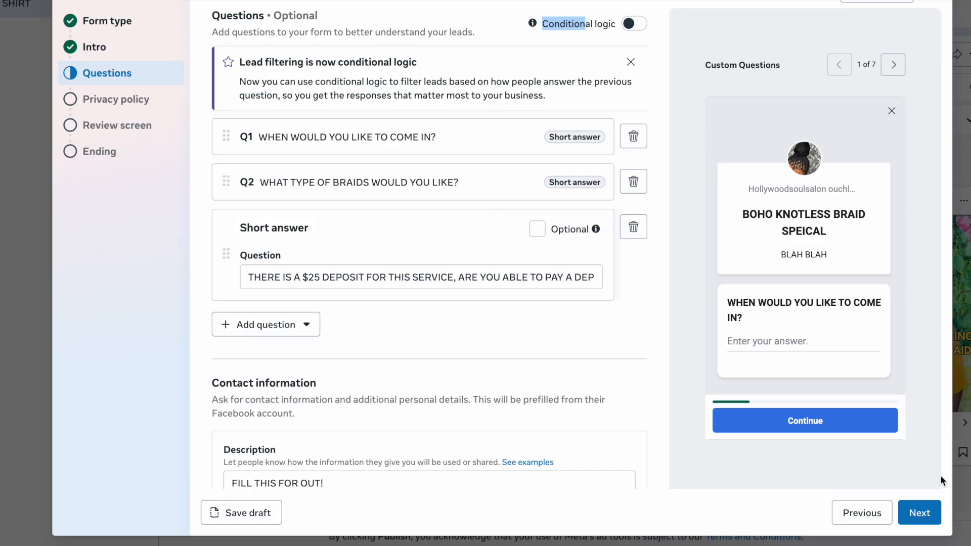
# Set the form's privacy policy link to HOLLYWOOD.COM and continue past the review screen to the ending settings.
pyautogui.click(933, 521)
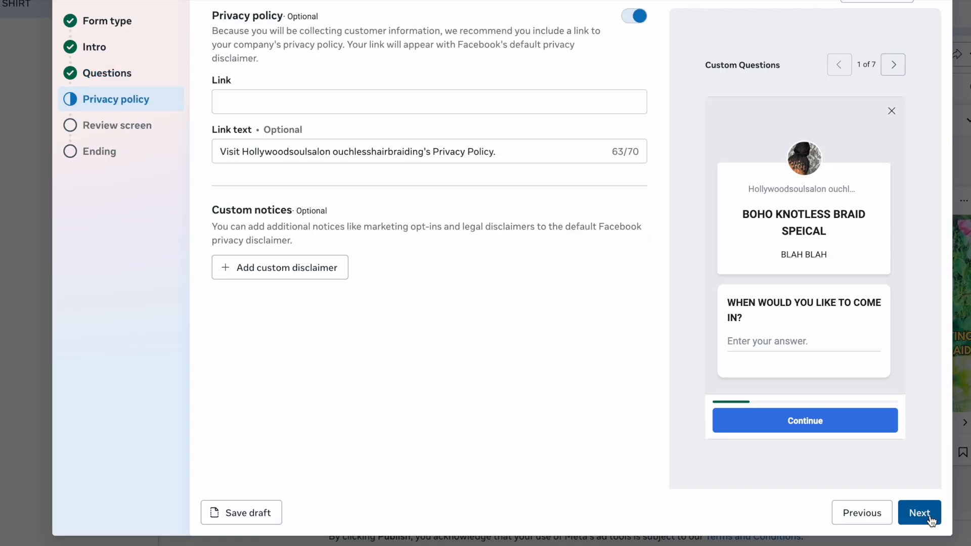
pyautogui.click(375, 104)
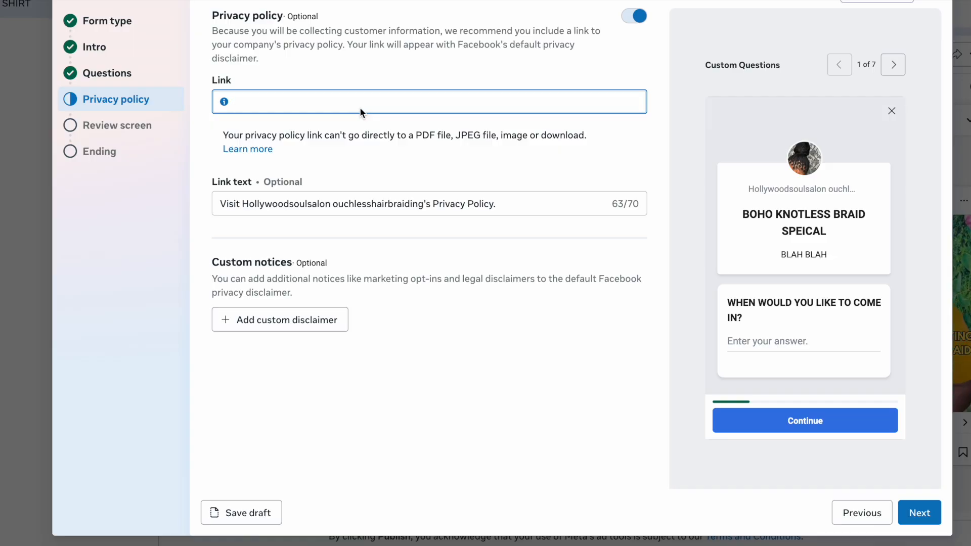
pyautogui.write('HOLLYWOOD.COM')
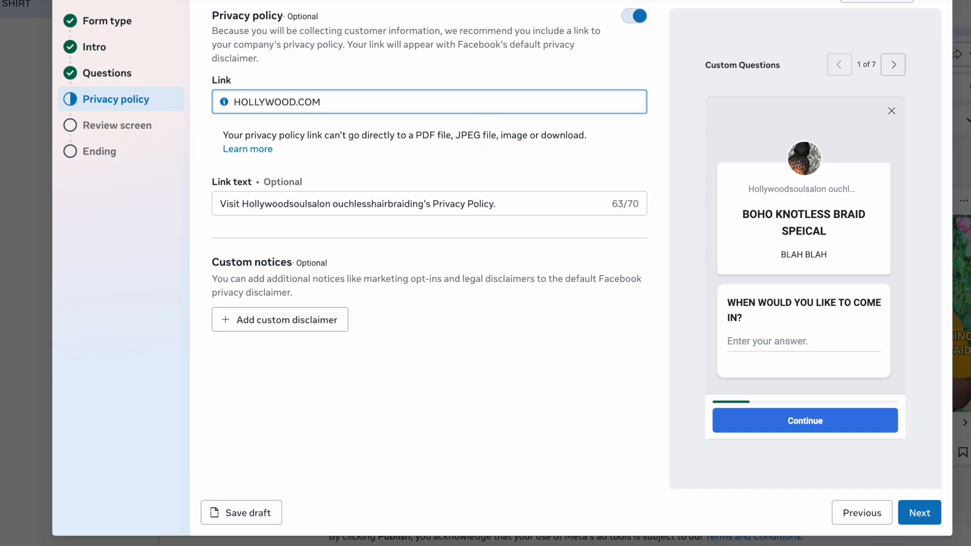
pyautogui.click(921, 514)
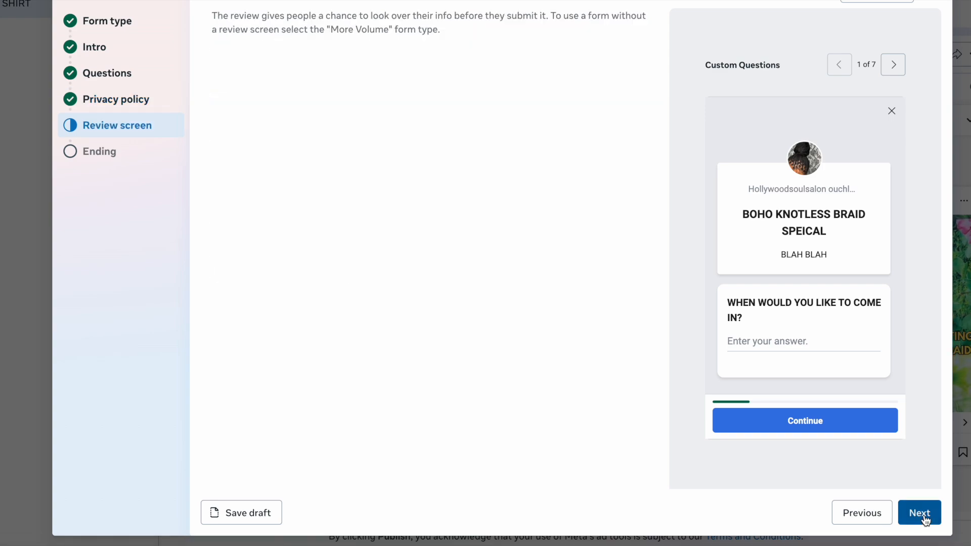
pyautogui.click(924, 517)
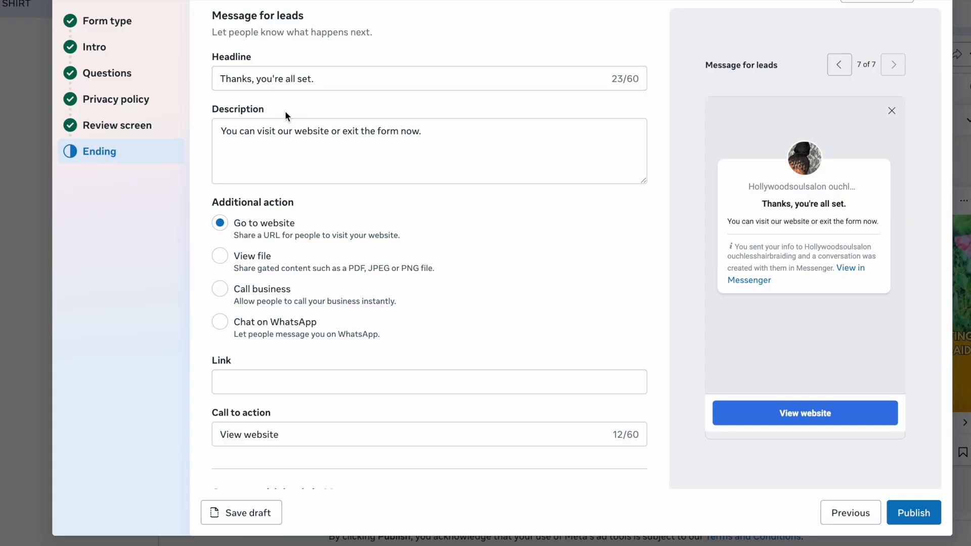
# Extend the headline of the ending message for leads with WE WILL CONTACT YOU SOON.
pyautogui.click(323, 78)
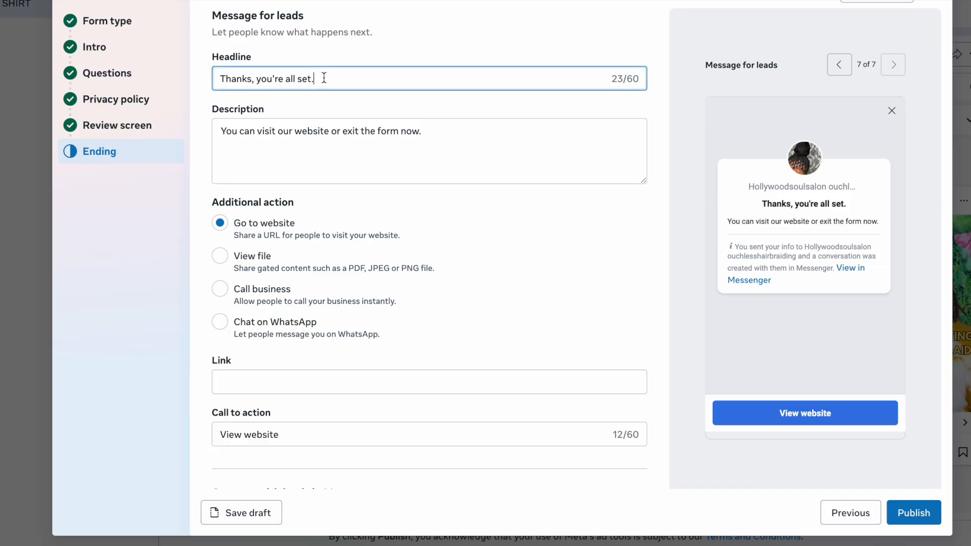
pyautogui.write('WE WILL CON')
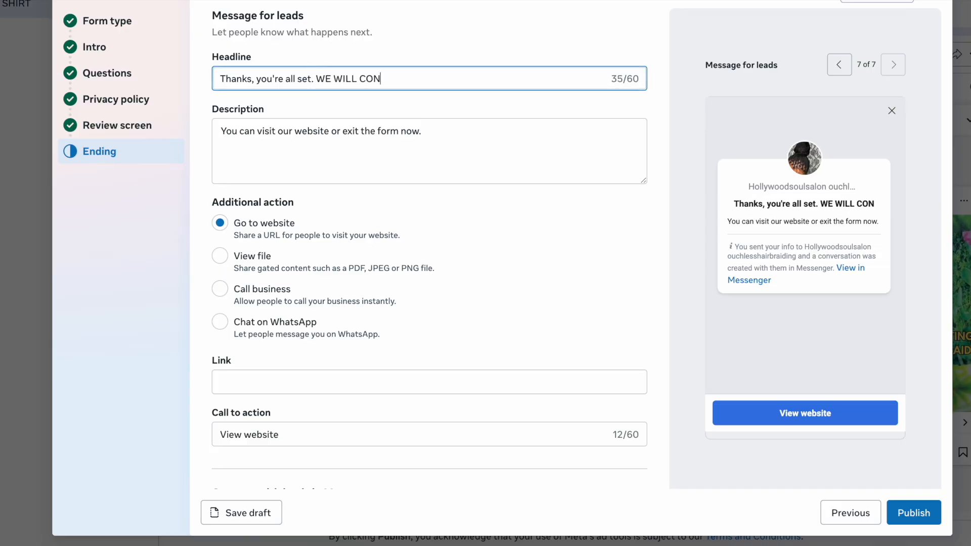
pyautogui.write('TACT YOU SOON')
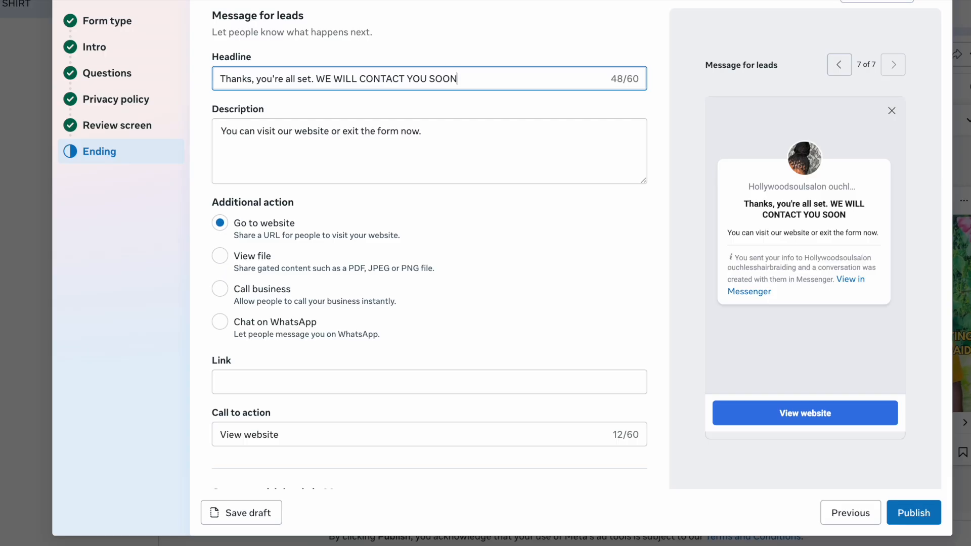
# Replace the ending message's description with FOR FASTER SERVICE TAP THE BLUE BOOK NOW BUTTON BELOW TO SCHEDULE YOUR APPOINTMENT.
pyautogui.moveTo(423, 151); pyautogui.dragTo(344, 117)
pyautogui.write('F')
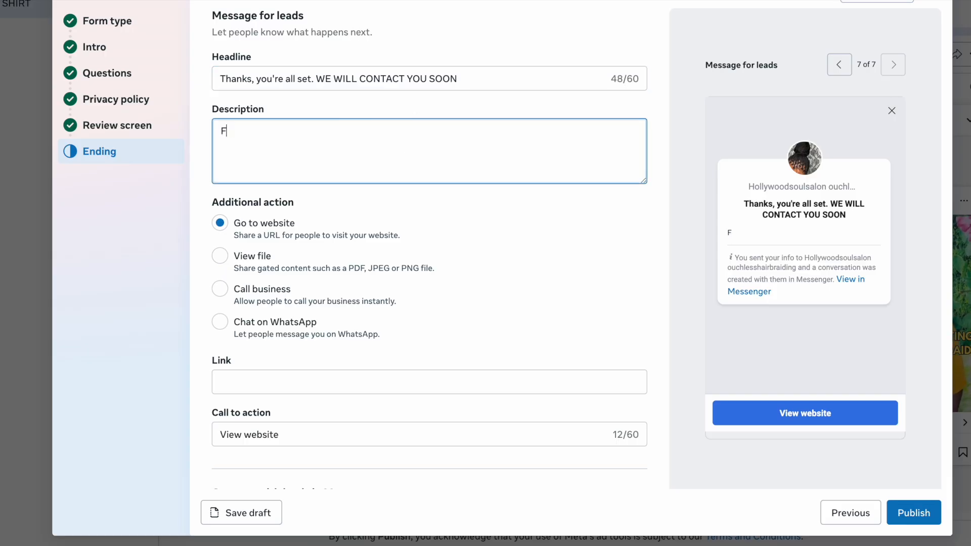
pyautogui.write('OR FASTER SERVICE B')
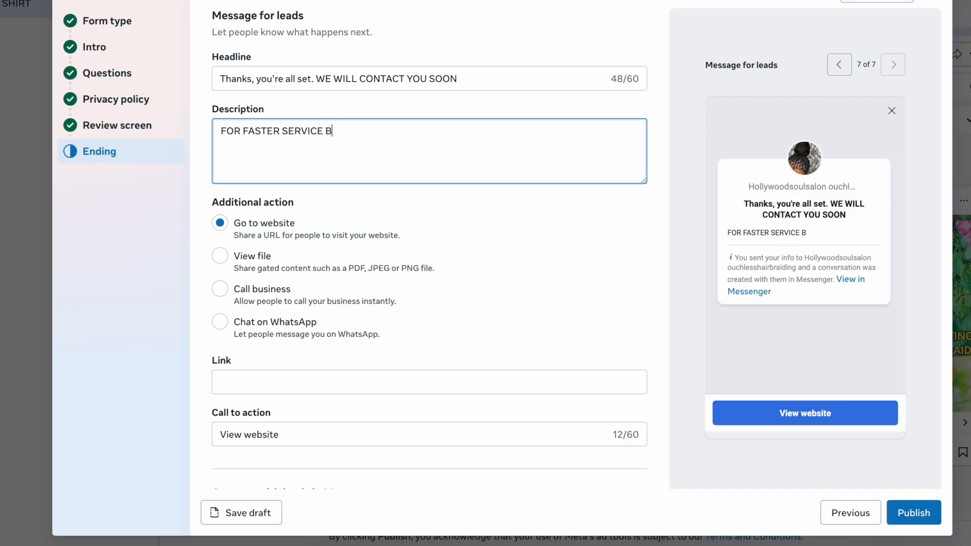
pyautogui.press('BackSpace')
pyautogui.write('TAP T')
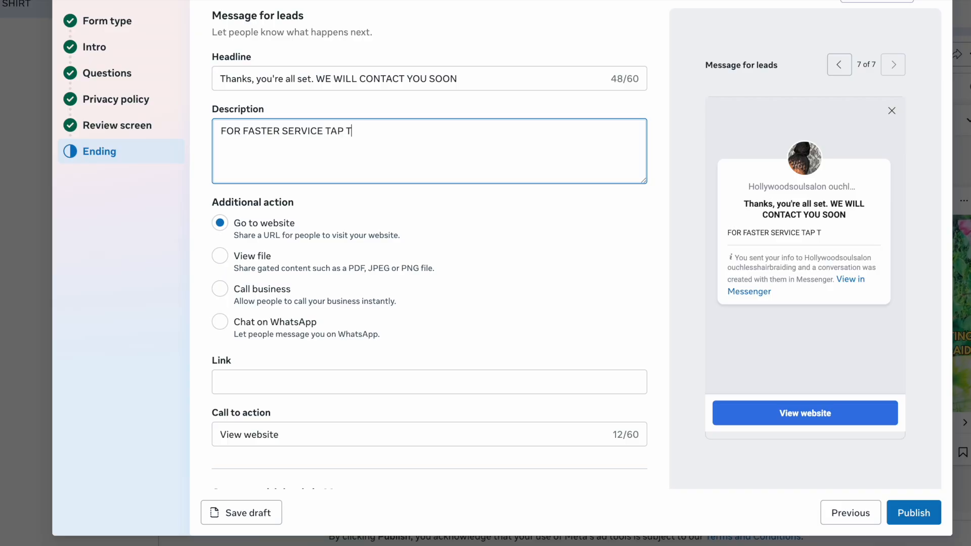
pyautogui.write('HE BLU')
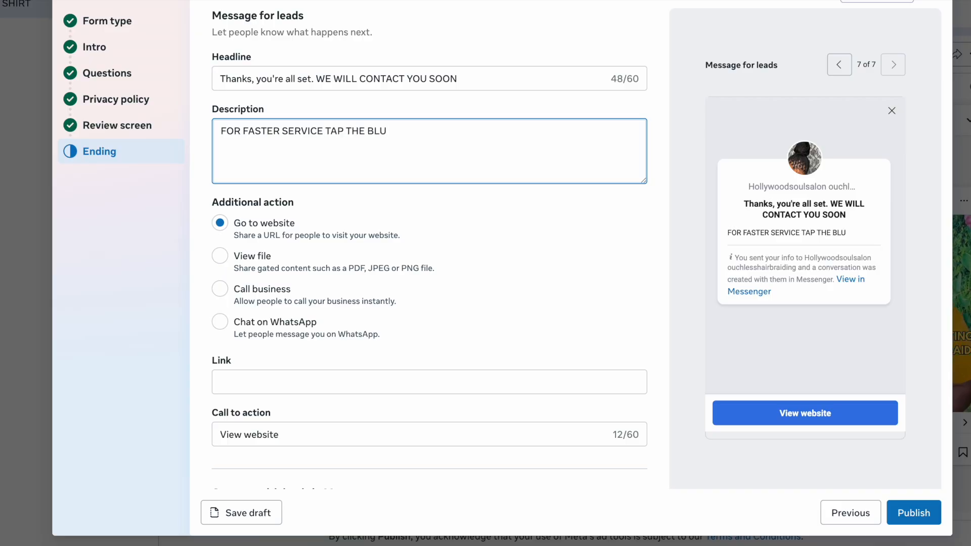
pyautogui.write('E')
pyautogui.write(' BOOK')
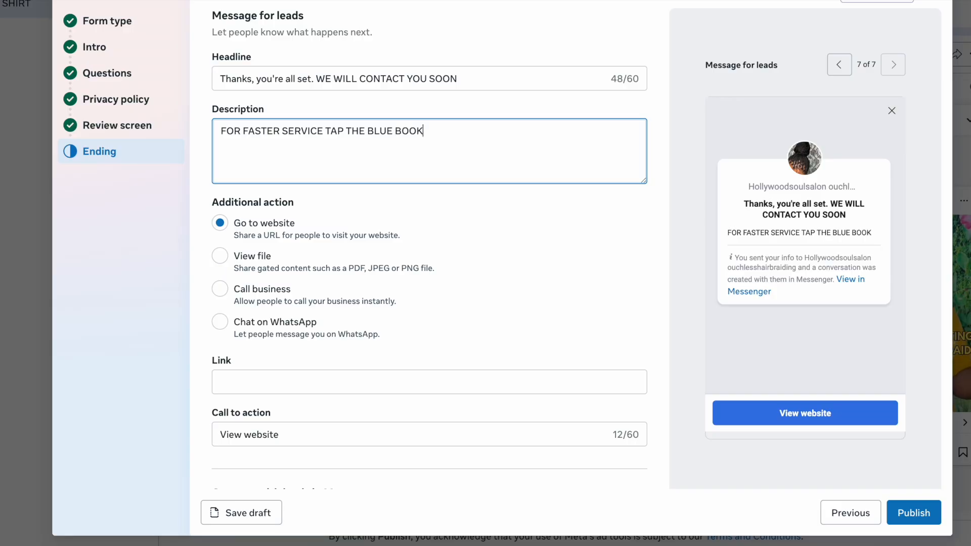
pyautogui.write(' NOW BUTTON ')
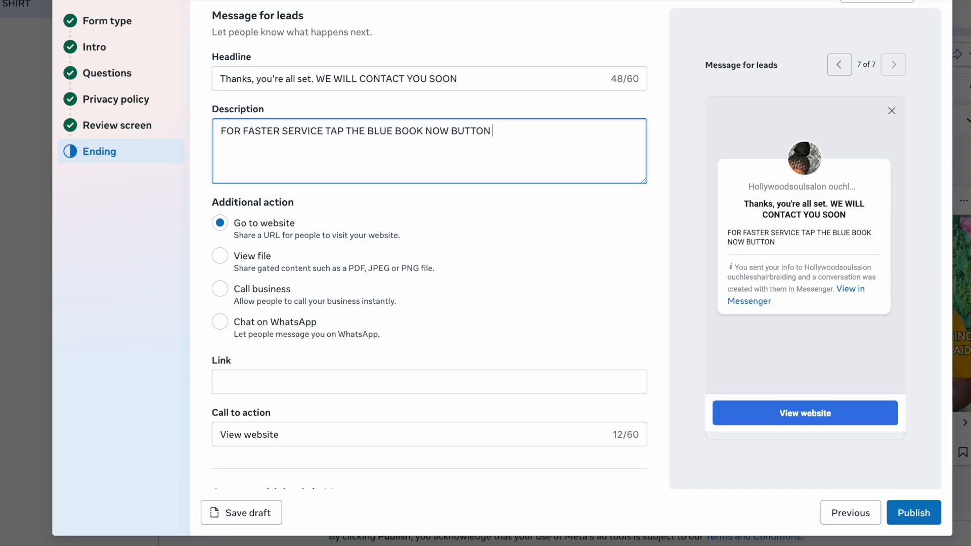
pyautogui.write('BELOW TO SCHE')
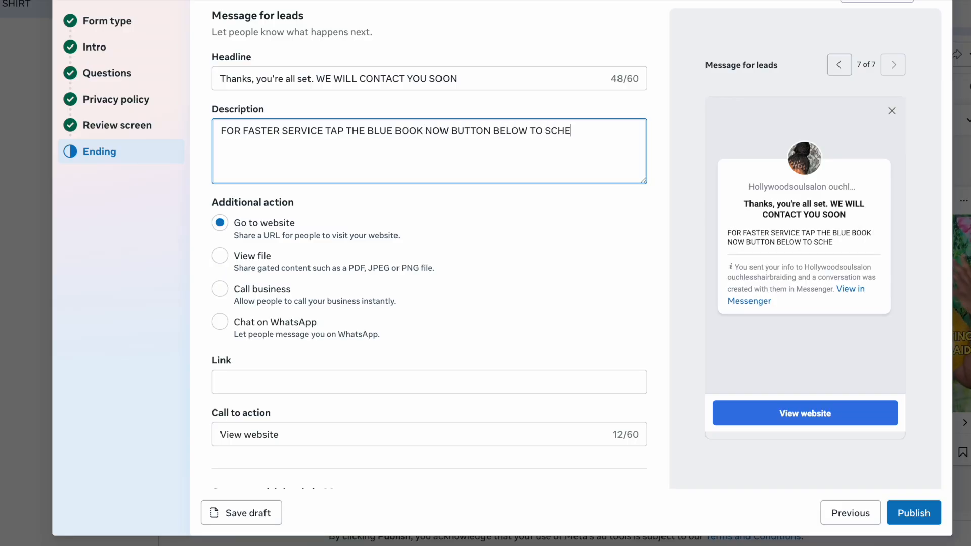
pyautogui.write('DULE YOUR APPOINGTME')
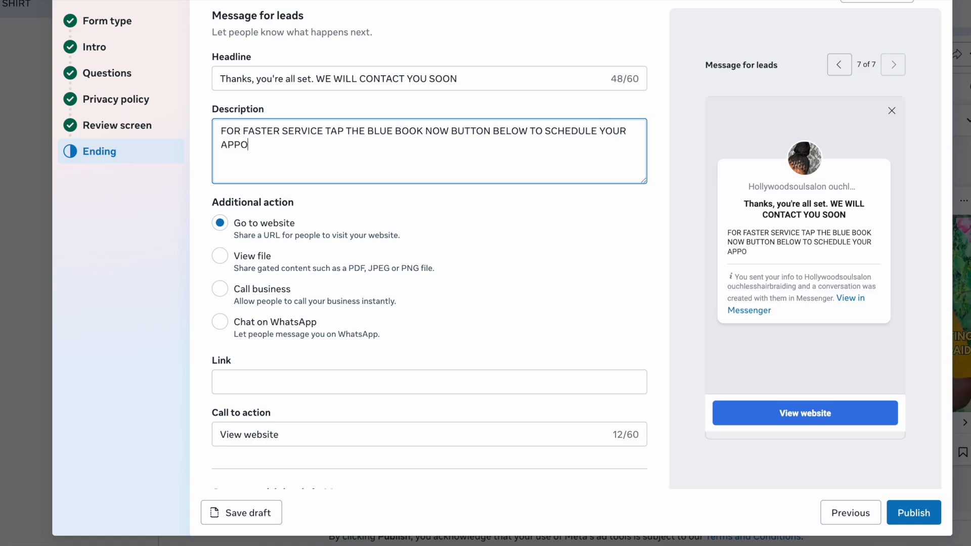
pyautogui.press('BackSpace')
pyautogui.press('BackSpace')
pyautogui.press('BackSpace')
pyautogui.write('TMENT')
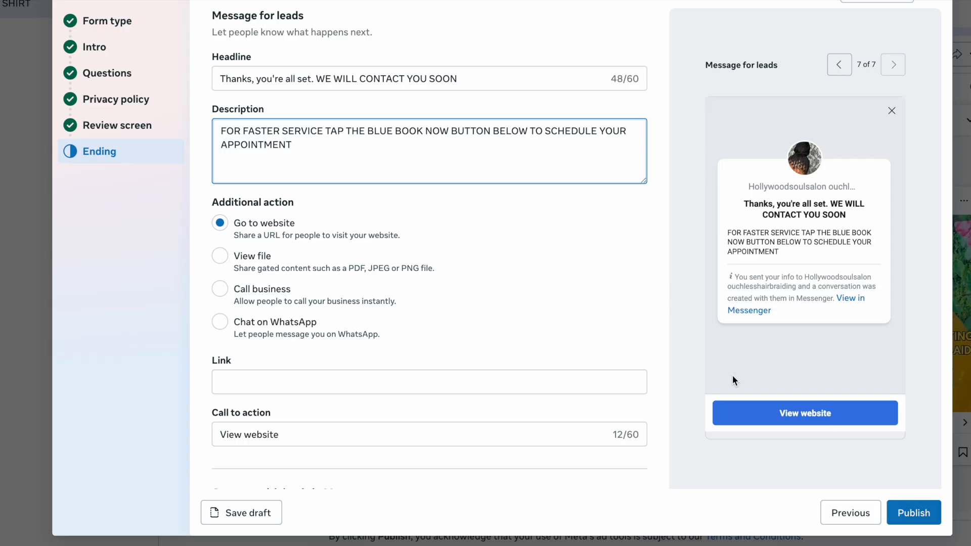
# Set the call to action of the form's ending message to BOOK NOW.
pyautogui.click(313, 383)
pyautogui.click(312, 385)
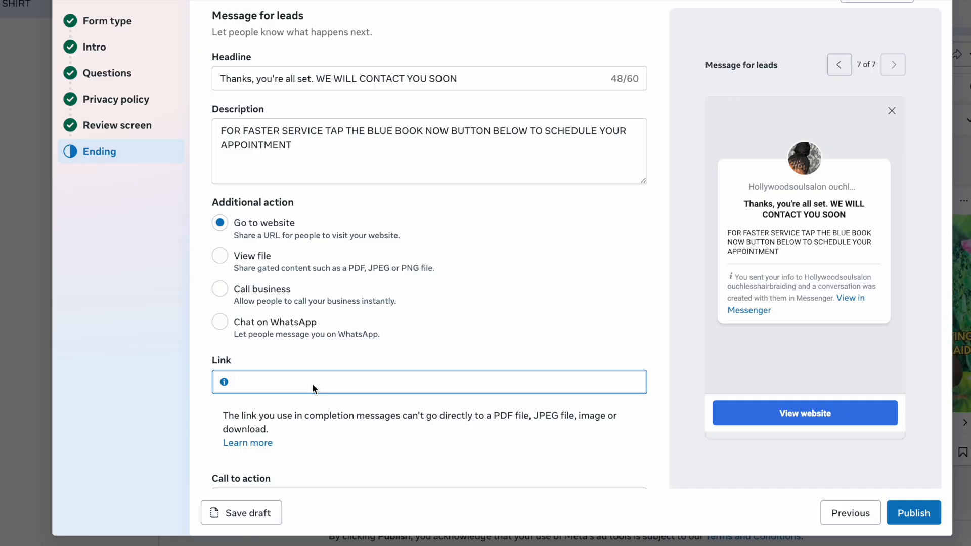
pyautogui.scroll(-3, 332, 354)
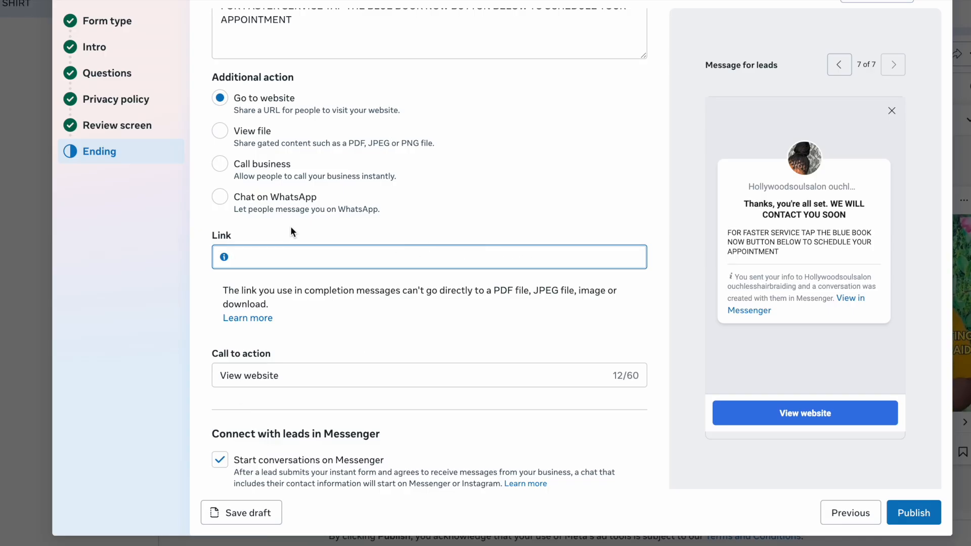
pyautogui.moveTo(217, 368); pyautogui.dragTo(296, 381)
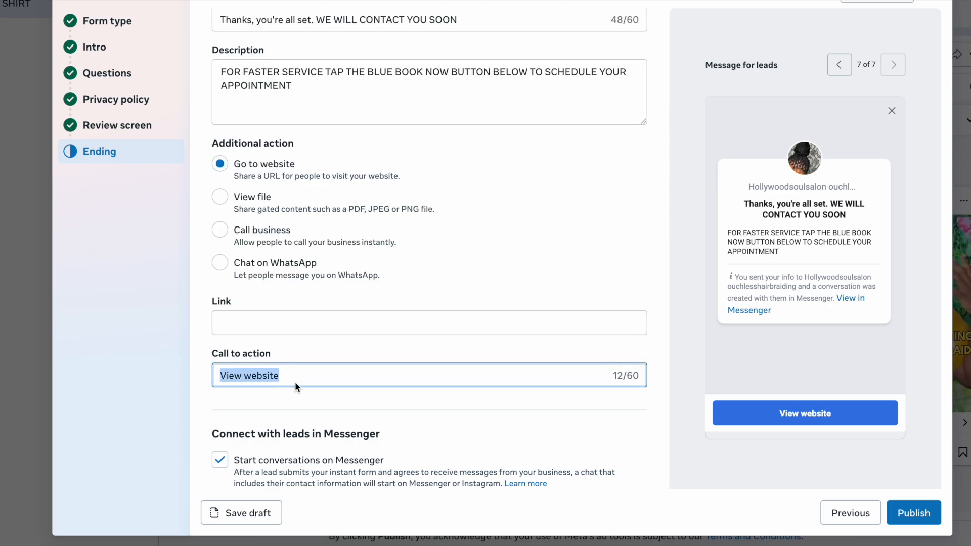
pyautogui.write('BOOK NOW')
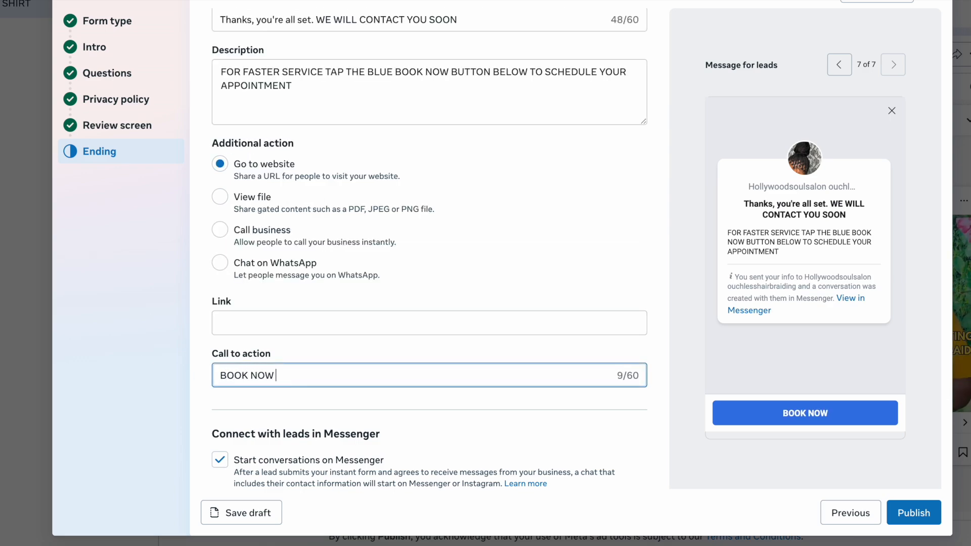
# Close the instant form editor without publishing the new form.
pyautogui.click(311, 319)
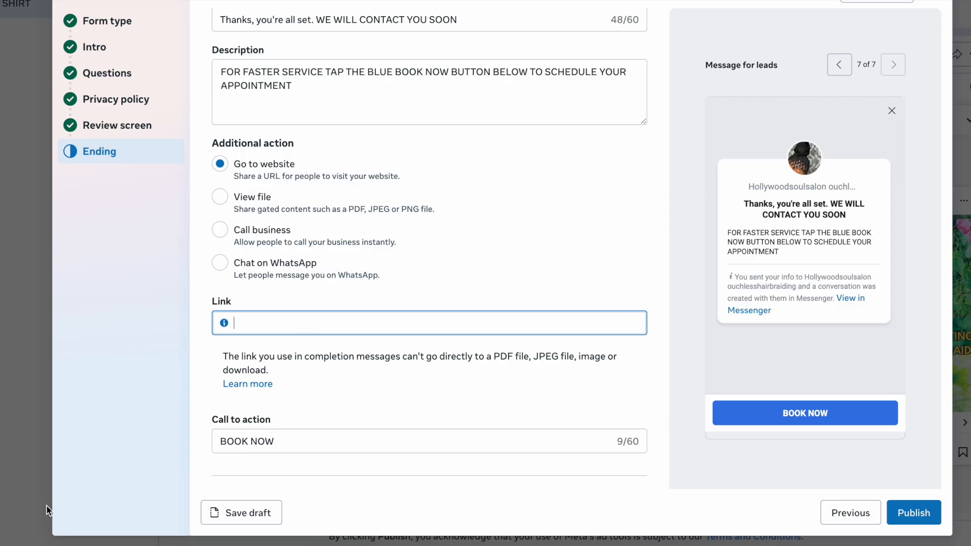
pyautogui.scroll(-2, 238, 445)
pyautogui.moveTo(233, 434); pyautogui.dragTo(364, 434)
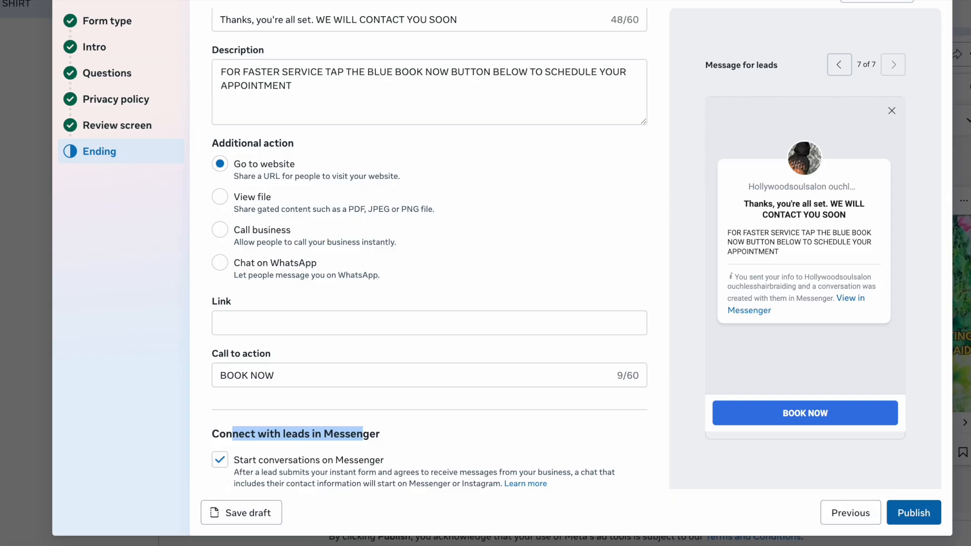
pyautogui.click(933, 2)
pyautogui.click(645, 189)
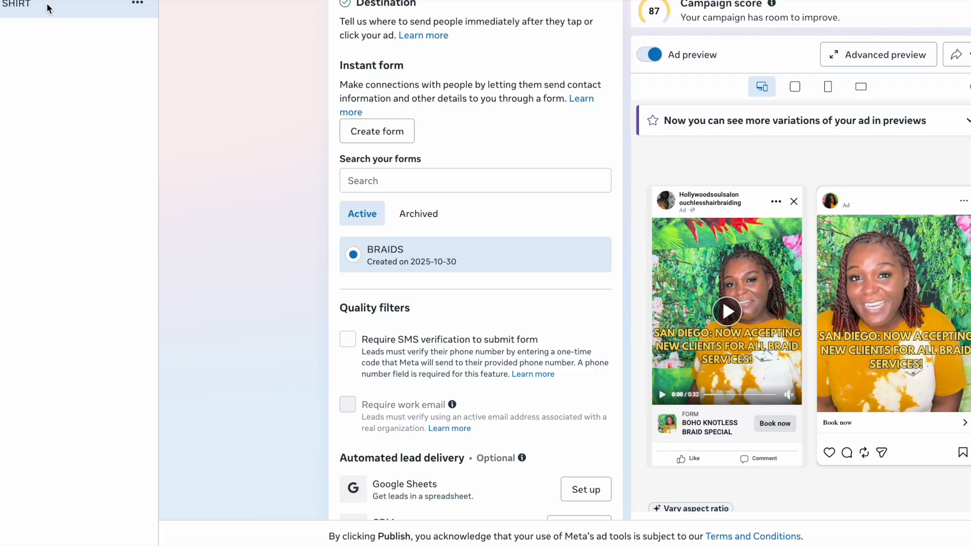
# Quick duplicate the YELLOW SHIRT ad and rename the copy AD 2.
pyautogui.click(136, 6)
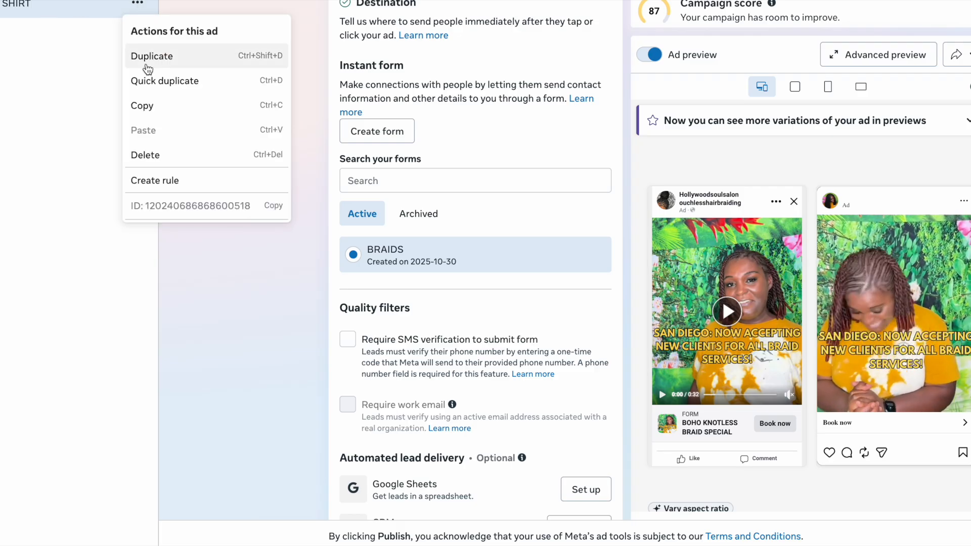
pyautogui.click(147, 83)
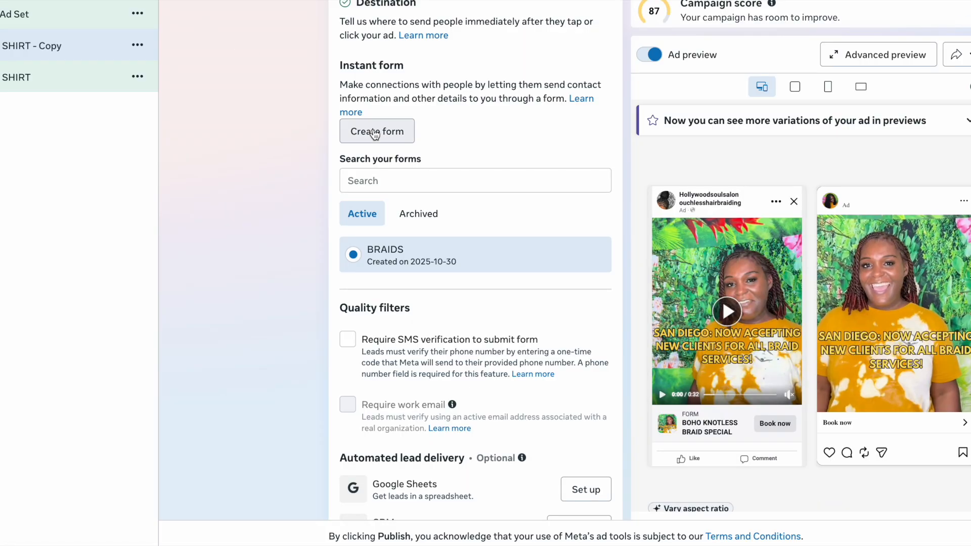
pyautogui.scroll(10, 377, 130)
pyautogui.scroll(3, 374, 130)
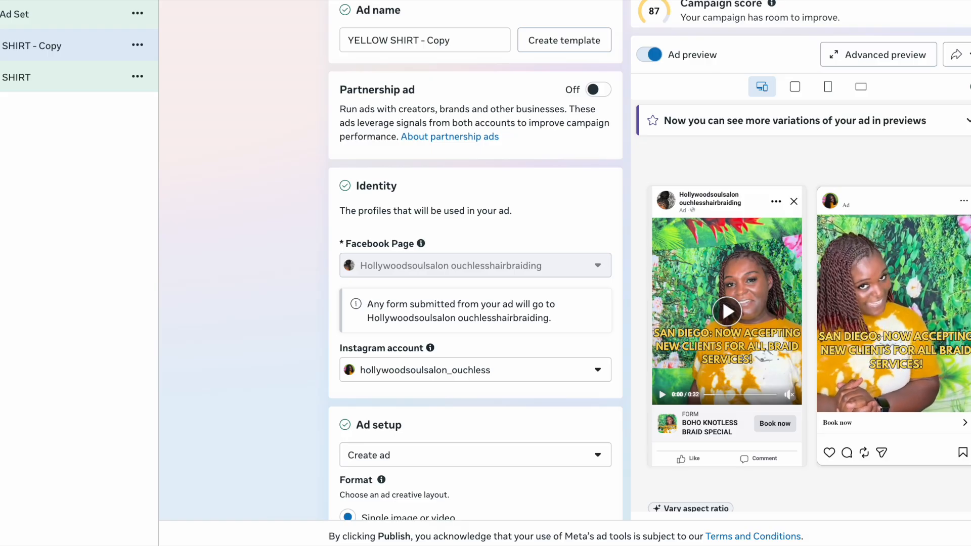
pyautogui.click(456, 40)
pyautogui.moveTo(458, 40); pyautogui.dragTo(306, 36)
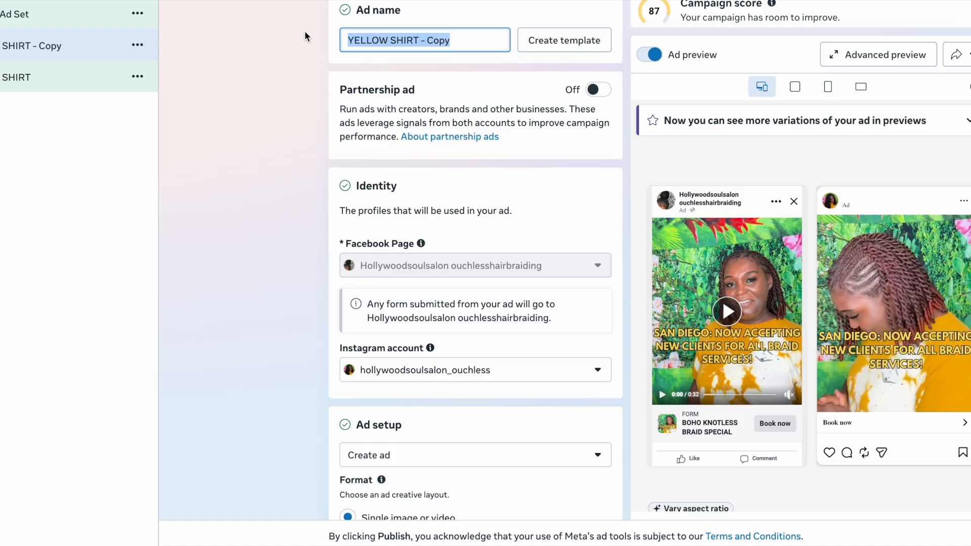
pyautogui.write('AD 2')
# Remove the existing video from the ad creative of AD 2.
pyautogui.scroll(-12, 608, 196)
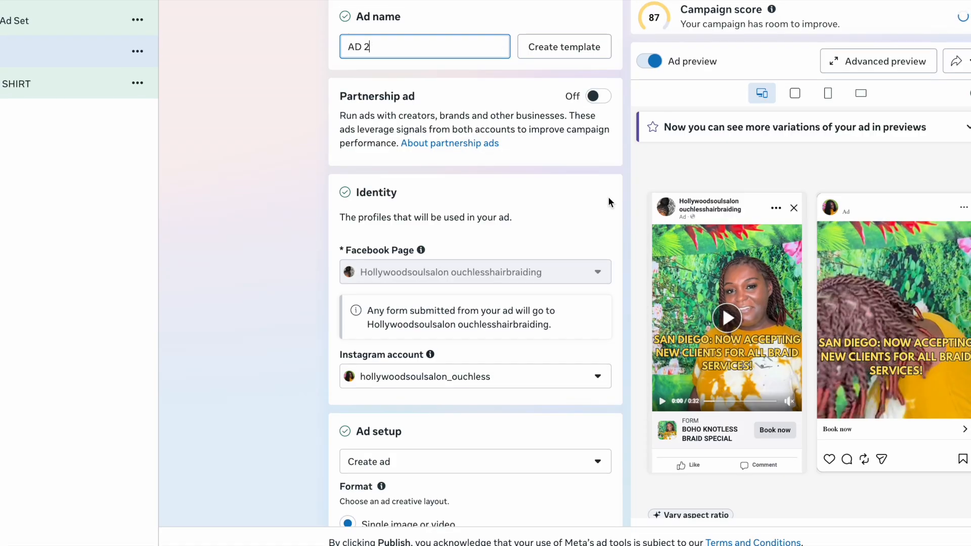
pyautogui.scroll(-2, 606, 196)
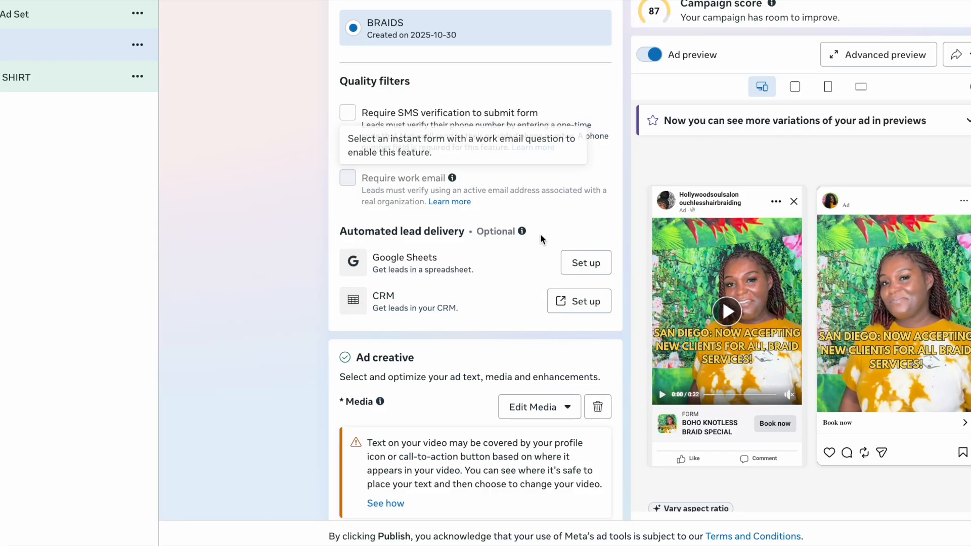
pyautogui.scroll(-3, 602, 340)
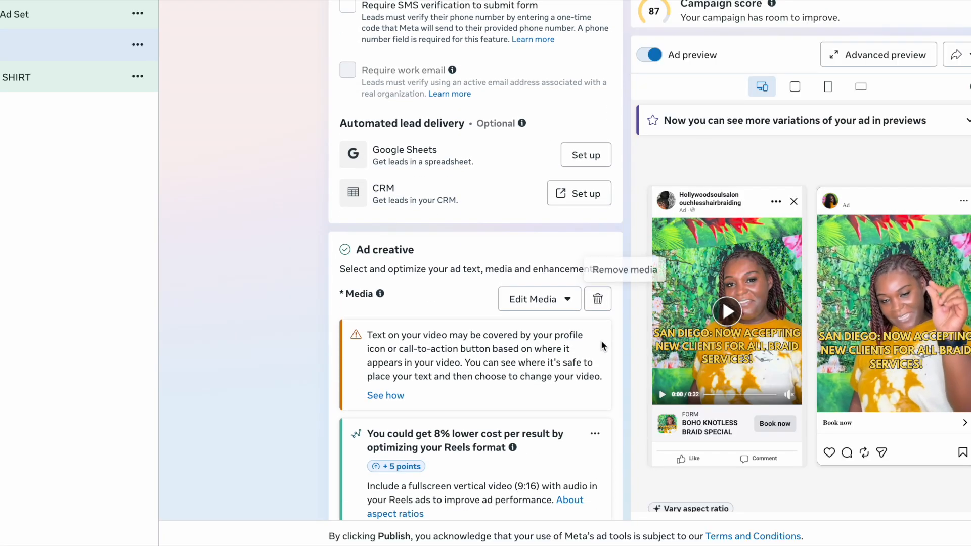
pyautogui.click(602, 306)
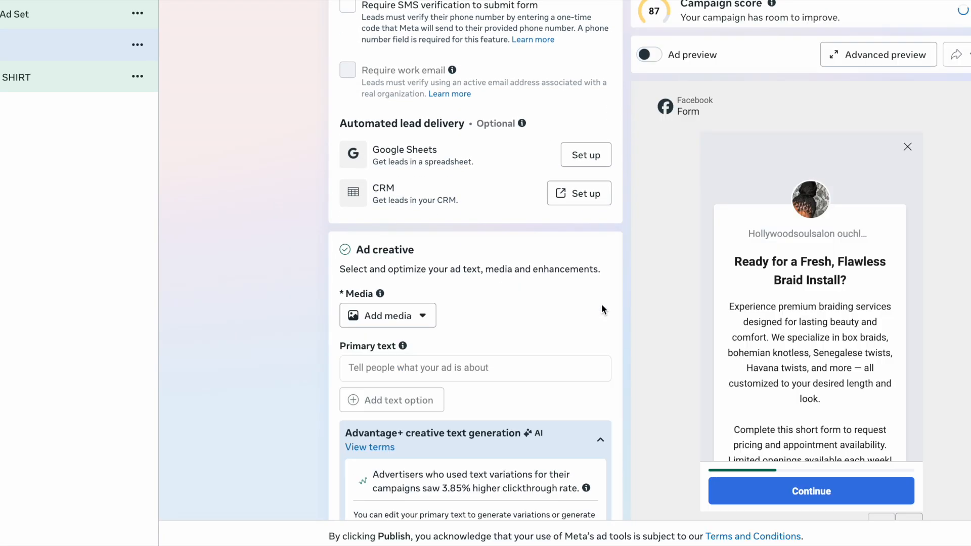
# Add the first 1080 × 1350 account image, the one with long black braids, to AD 2 and set its vertical crop to Original.
pyautogui.click(399, 319)
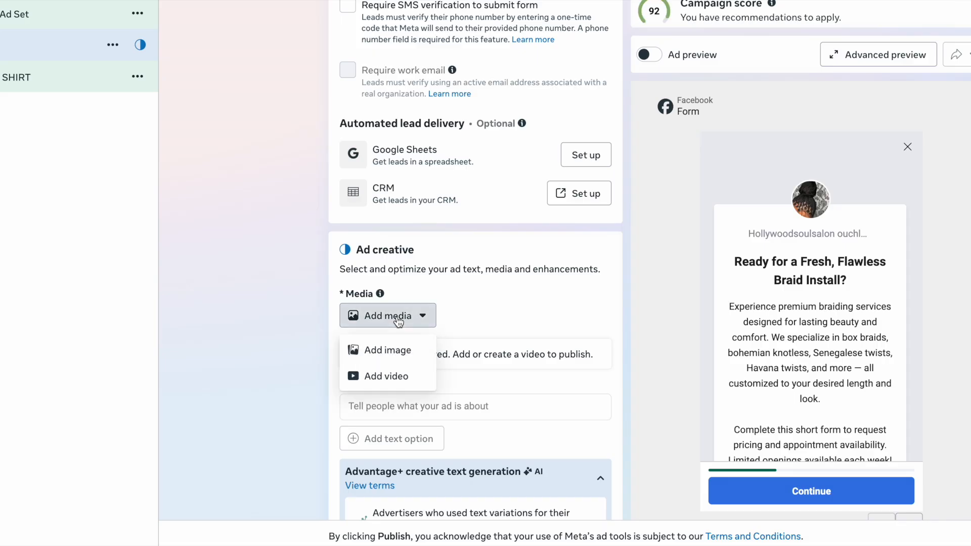
pyautogui.click(396, 350)
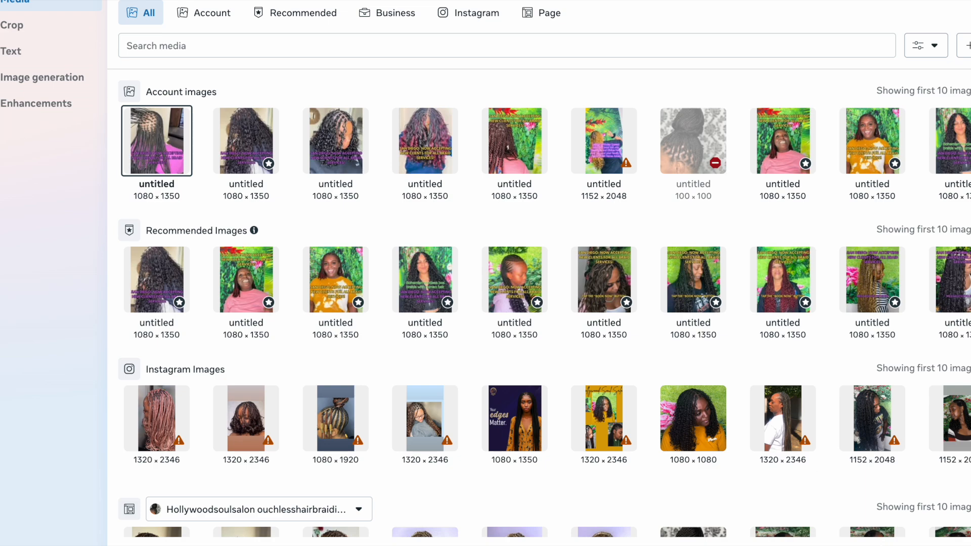
pyautogui.click(157, 141)
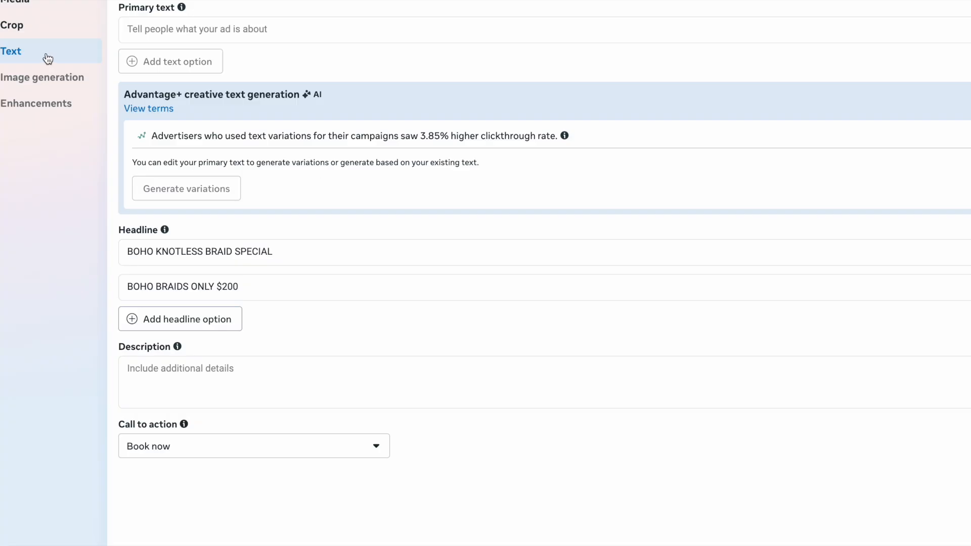
pyautogui.click(40, 31)
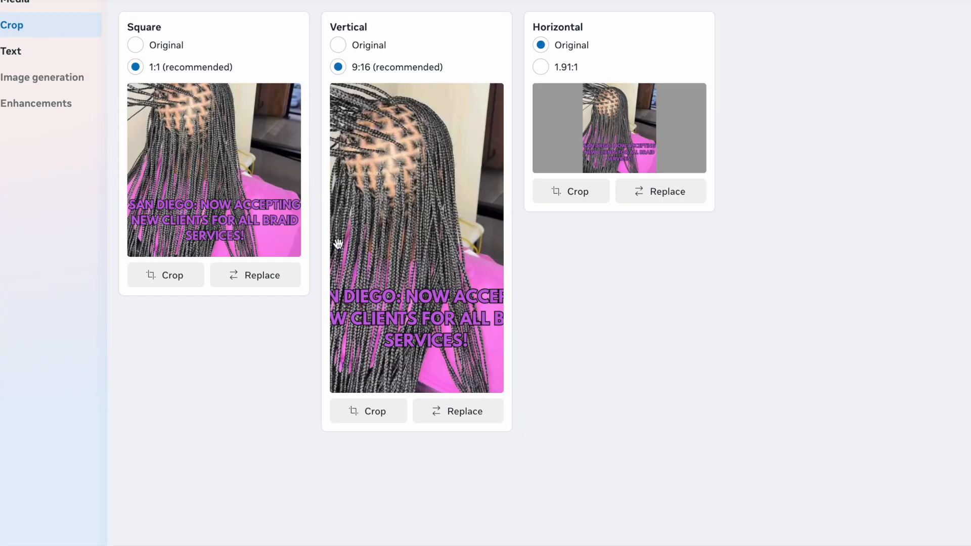
pyautogui.click(339, 45)
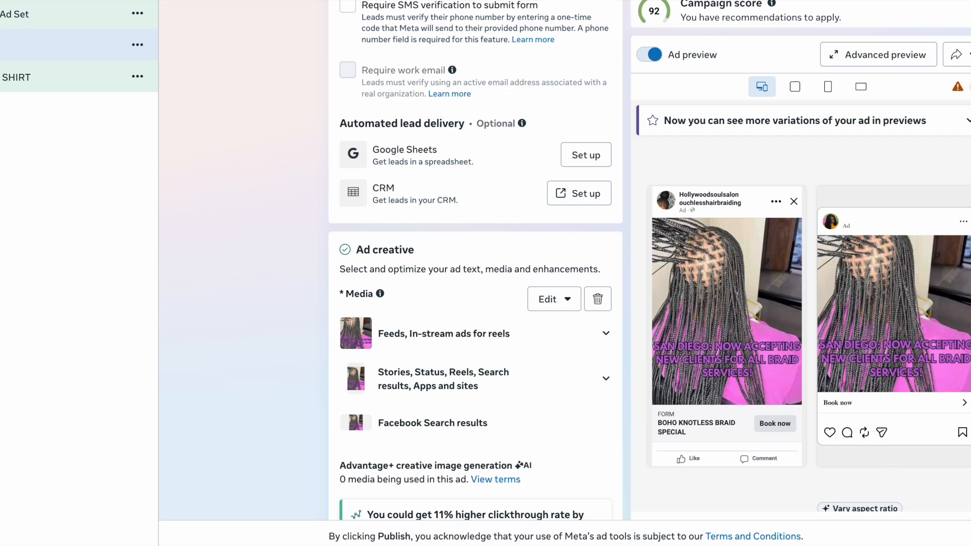
# Examine the active BRAID SPECIAL 2/7 campaign's results, cost per result, amount spent, impressions, CPM, link clicks, CPC and CTR in the campaigns table.
pyautogui.moveTo(800, 305)
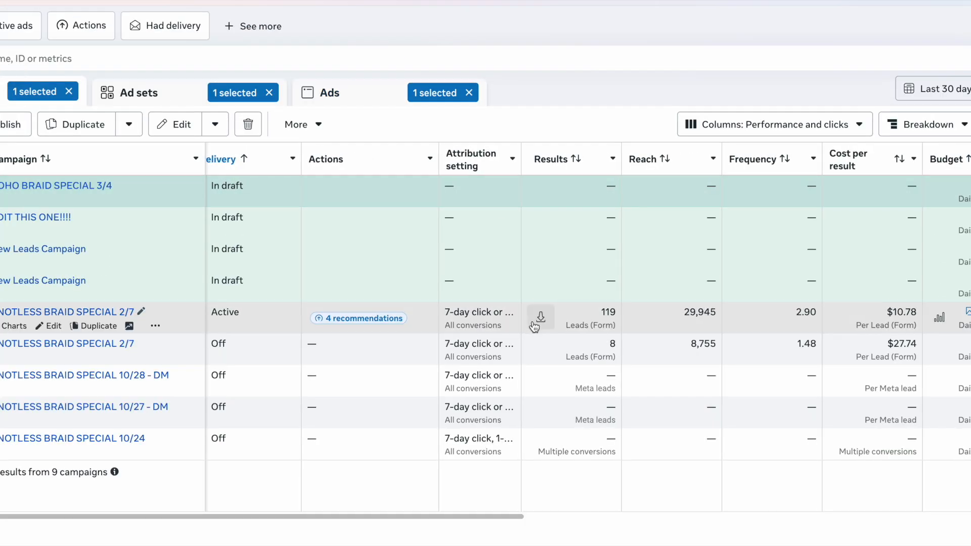
pyautogui.hscroll(10, 531, 319)
pyautogui.hscroll(5, 530, 313)
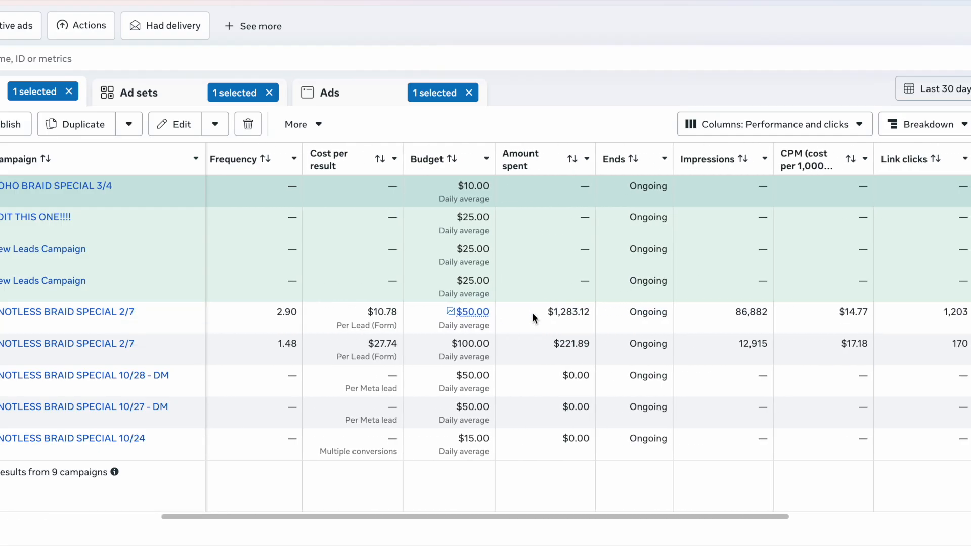
pyautogui.hscroll(8, 532, 312)
pyautogui.hscroll(1, 534, 317)
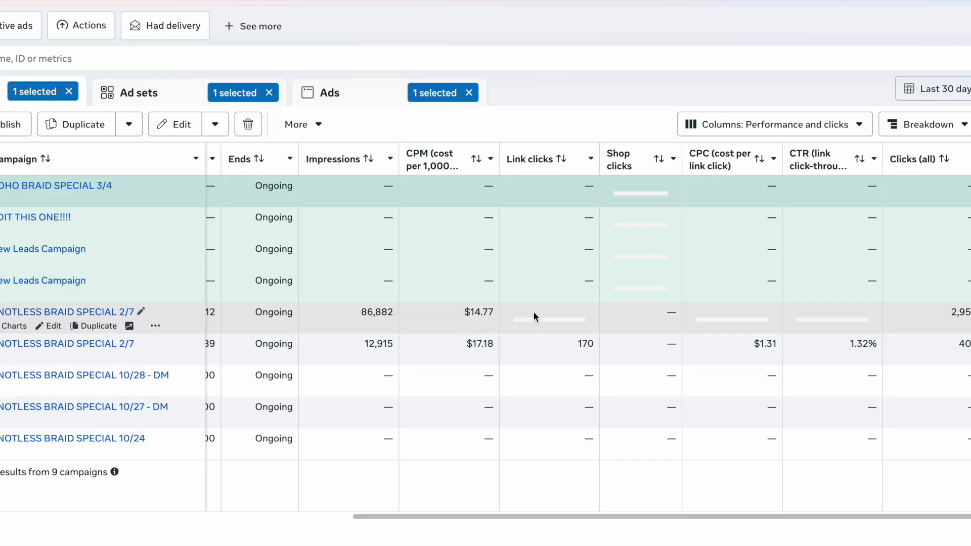
pyautogui.hscroll(6, 600, 321)
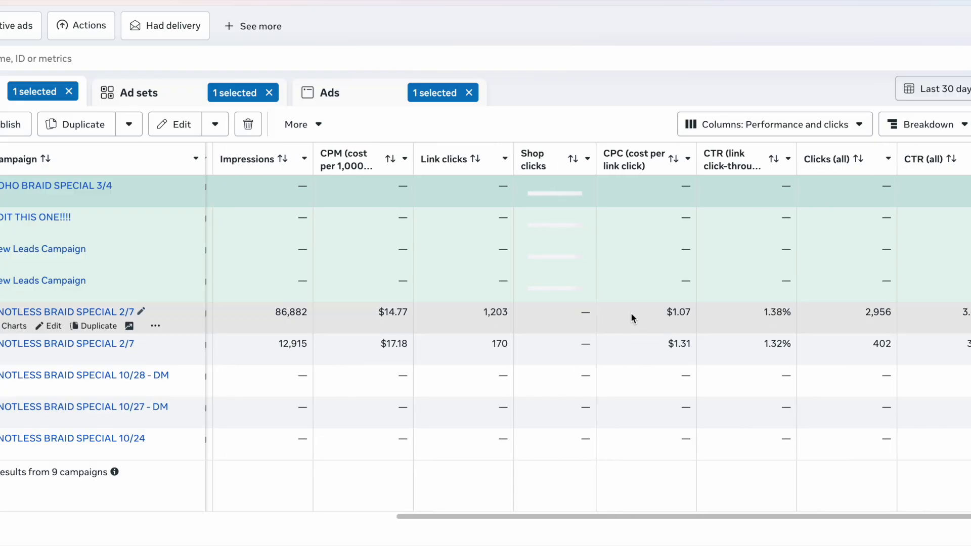